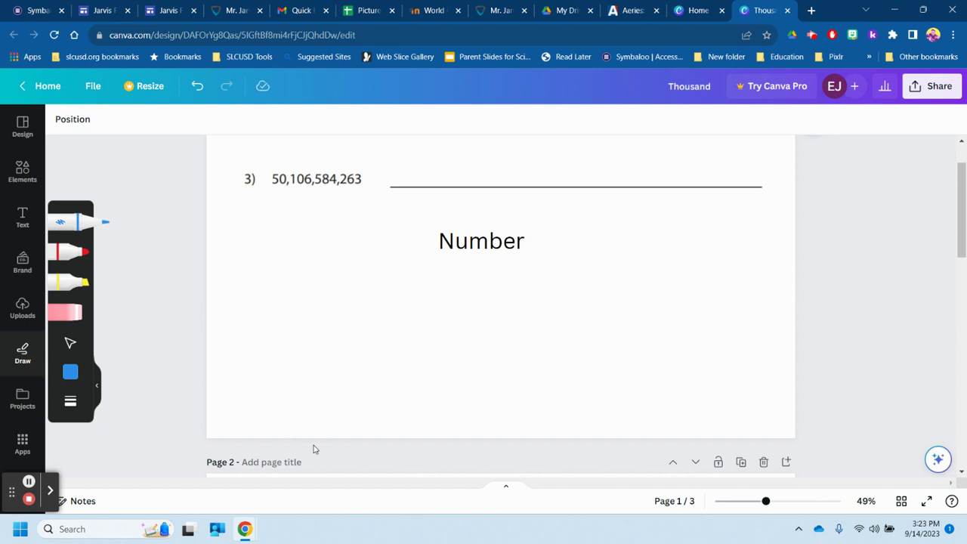
# Underline the 263 group of 50,106,584,263 with the pen and set the pen weight to 12.
pyautogui.moveTo(342, 190); pyautogui.dragTo(363, 190)
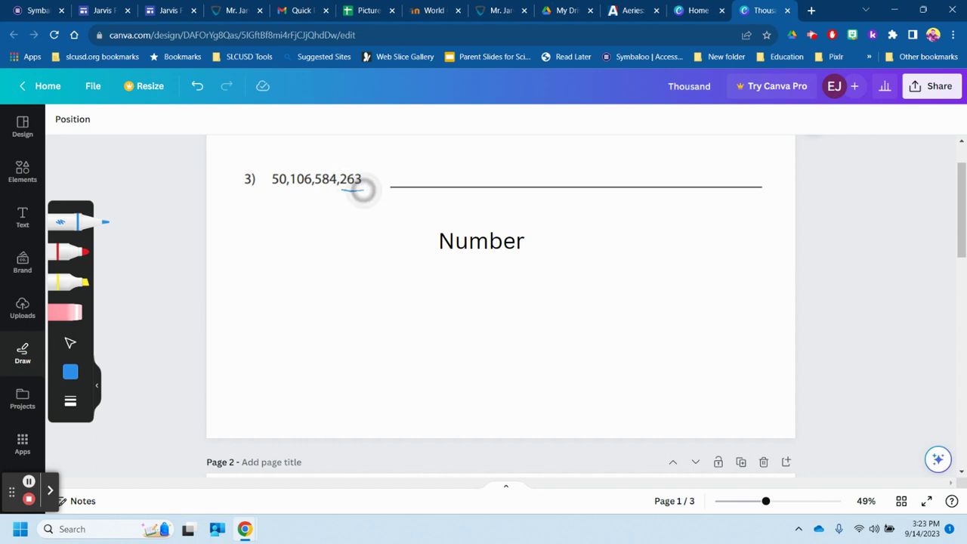
pyautogui.click(70, 402)
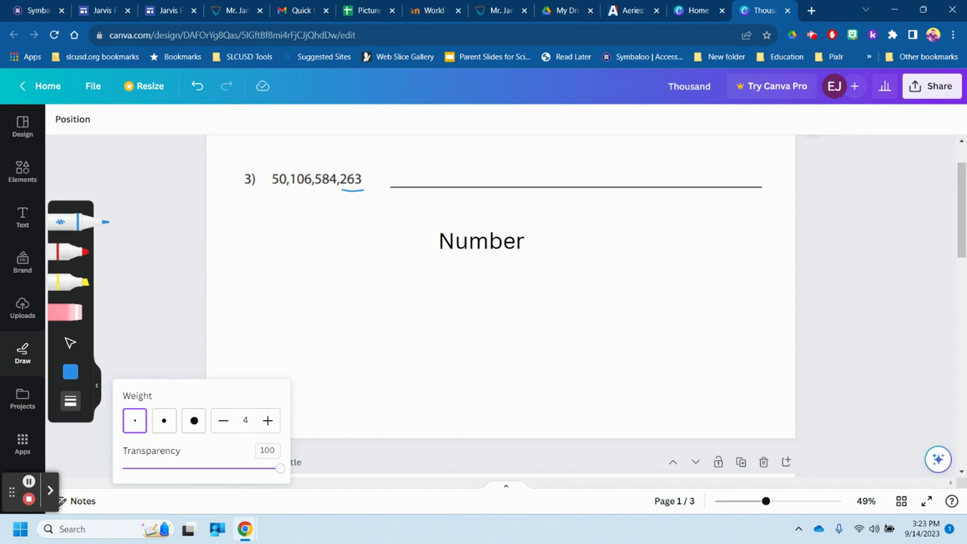
pyautogui.click(164, 420)
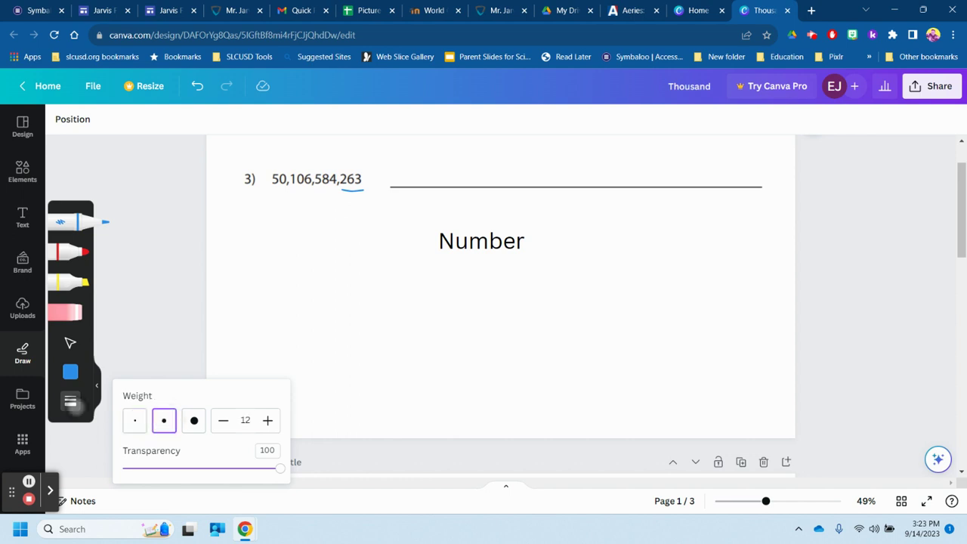
pyautogui.click(71, 401)
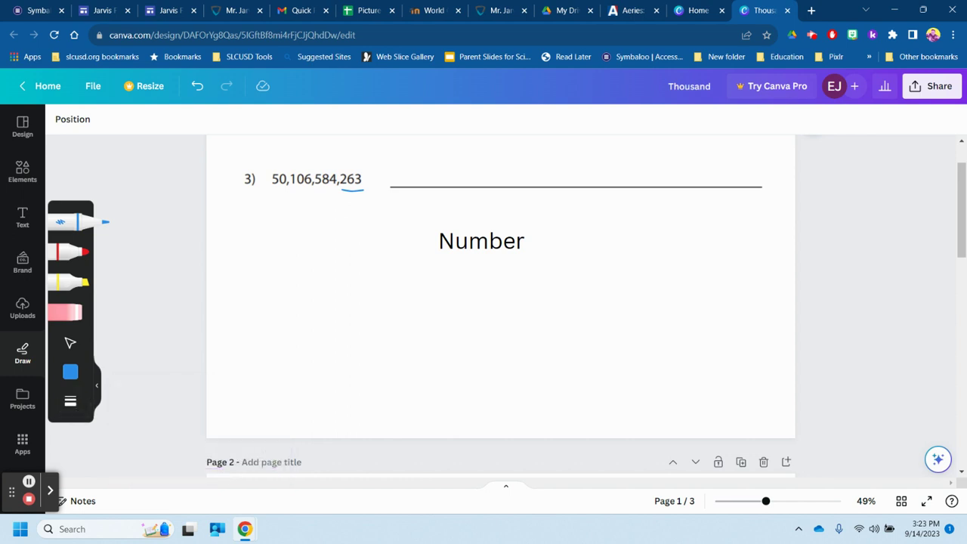
pyautogui.moveTo(359, 303)
pyautogui.mouseDown()
pyautogui.moveTo(391, 294)
pyautogui.moveTo(412, 348)
pyautogui.mouseUp()
pyautogui.moveTo(442, 290)
pyautogui.mouseDown()
pyautogui.moveTo(430, 348)
pyautogui.moveTo(433, 326)
pyautogui.moveTo(488, 327)
pyautogui.moveTo(466, 354)
pyautogui.mouseUp()
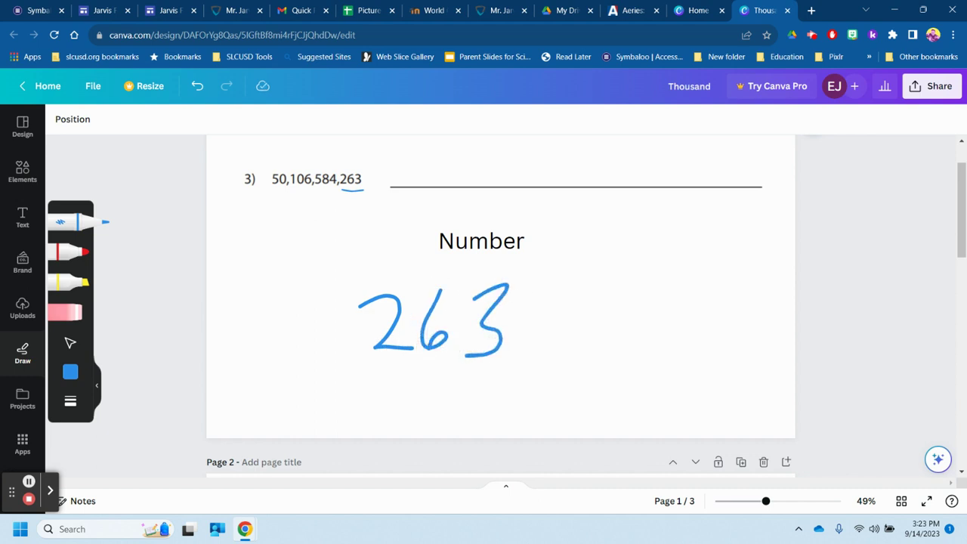
pyautogui.click(64, 312)
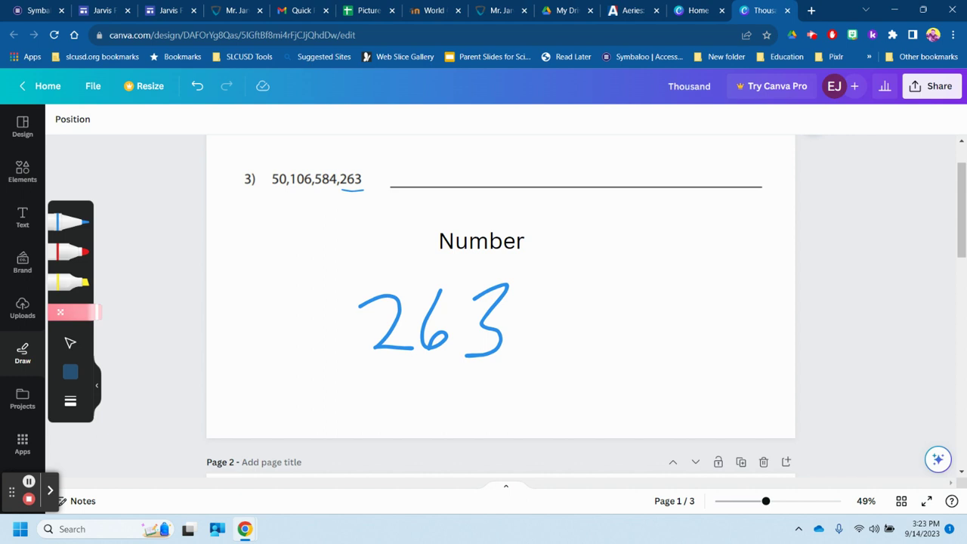
pyautogui.moveTo(518, 291); pyautogui.dragTo(405, 330)
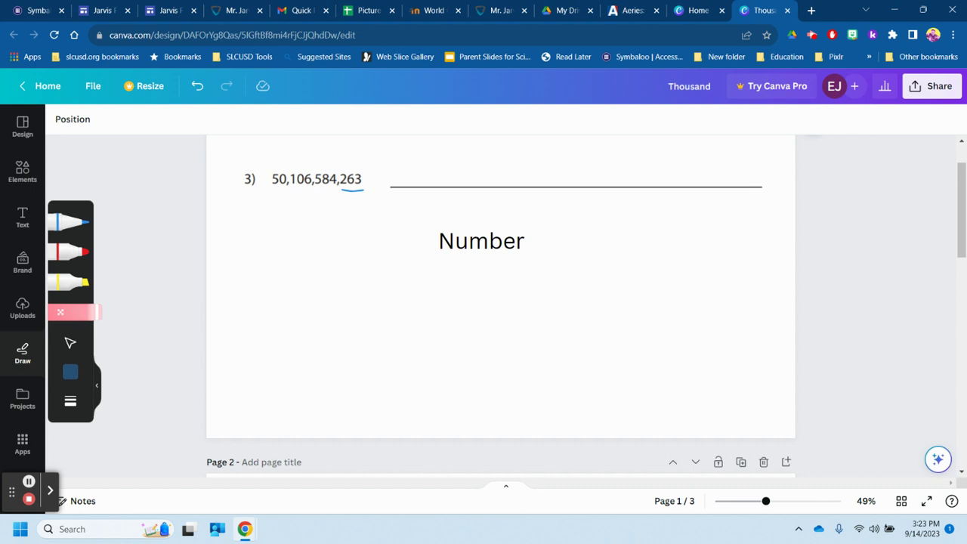
# Switch the pen to dark blue and underline 584 in the printed number.
pyautogui.click(70, 221)
pyautogui.click(71, 371)
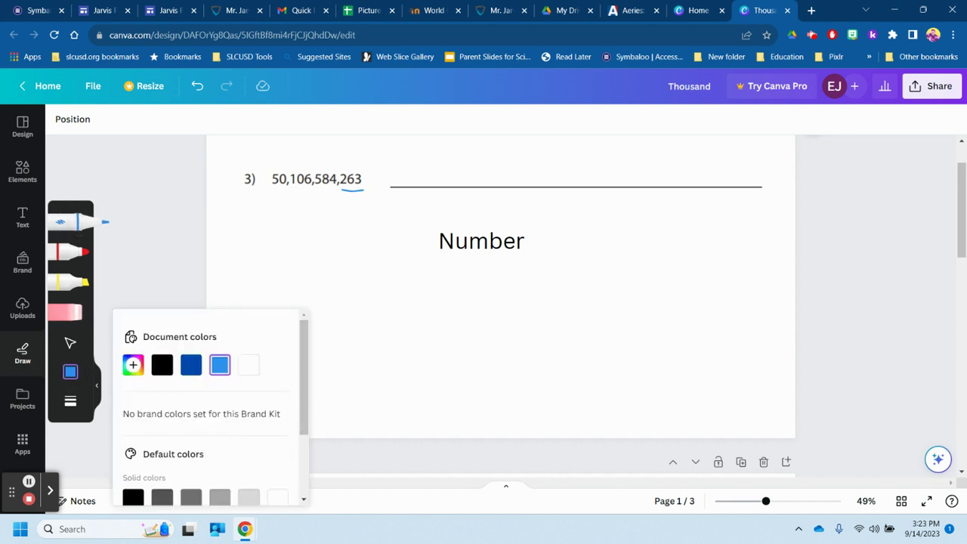
pyautogui.click(191, 365)
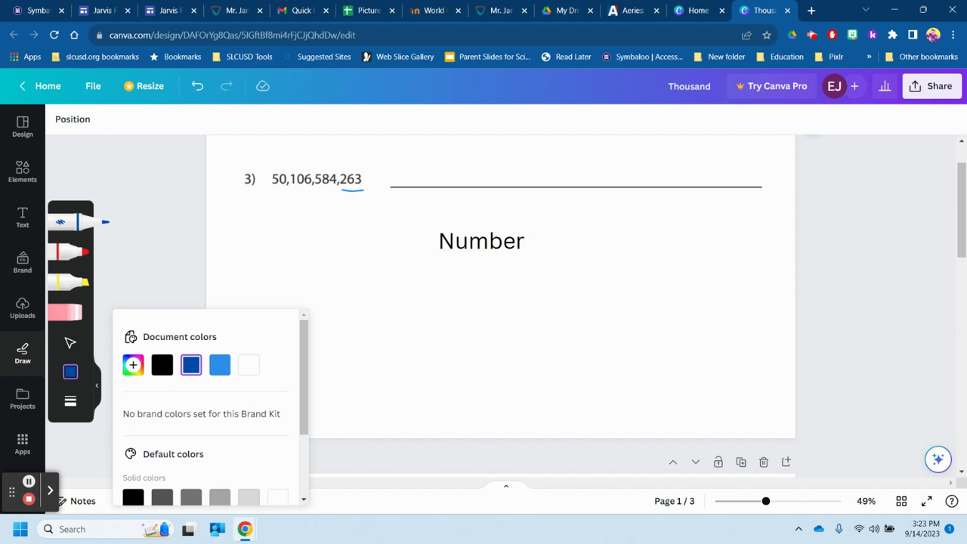
pyautogui.click(318, 195)
pyautogui.moveTo(305, 194); pyautogui.dragTo(337, 194)
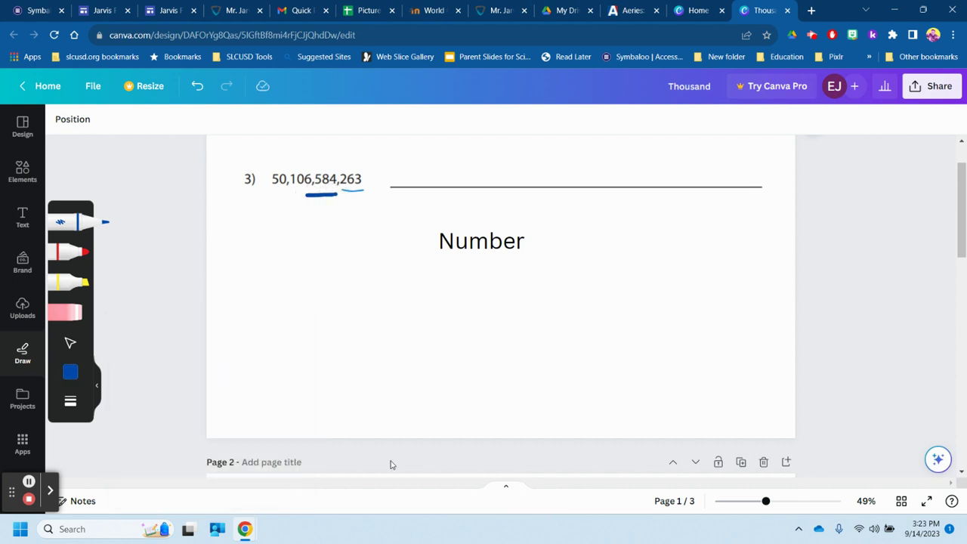
# Handwrite 584,263 below 'Number', with an arc over the 584.
pyautogui.moveTo(372, 286); pyautogui.dragTo(346, 333)
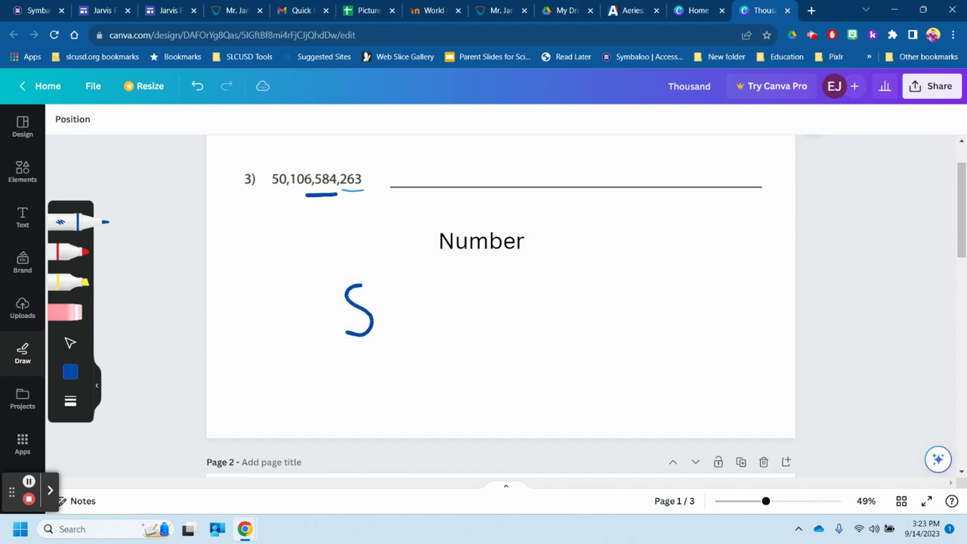
pyautogui.moveTo(419, 294)
pyautogui.mouseDown()
pyautogui.moveTo(413, 334)
pyautogui.moveTo(421, 303)
pyautogui.moveTo(476, 310)
pyautogui.moveTo(457, 334)
pyautogui.moveTo(466, 351)
pyautogui.moveTo(444, 364)
pyautogui.mouseUp()
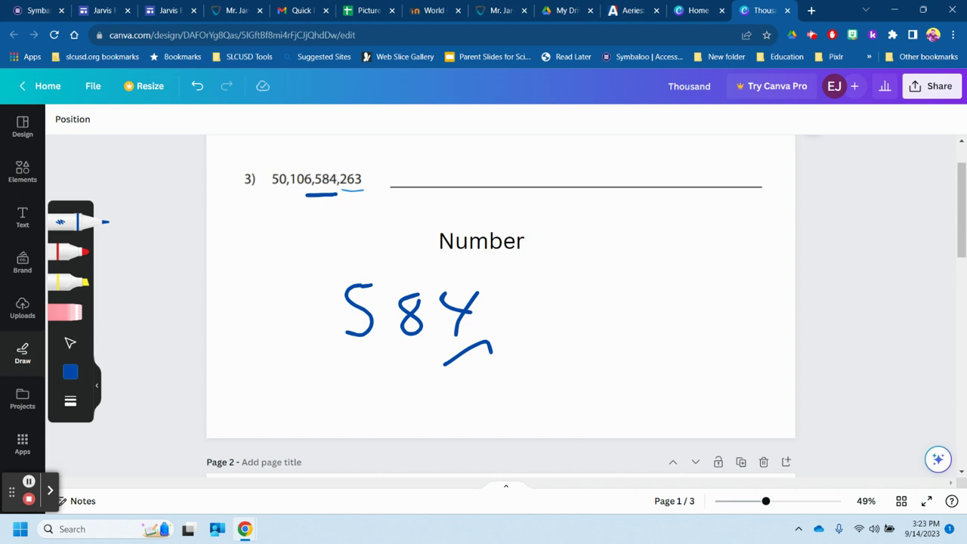
pyautogui.moveTo(493, 287)
pyautogui.mouseDown()
pyautogui.moveTo(459, 261)
pyautogui.moveTo(337, 278)
pyautogui.mouseUp()
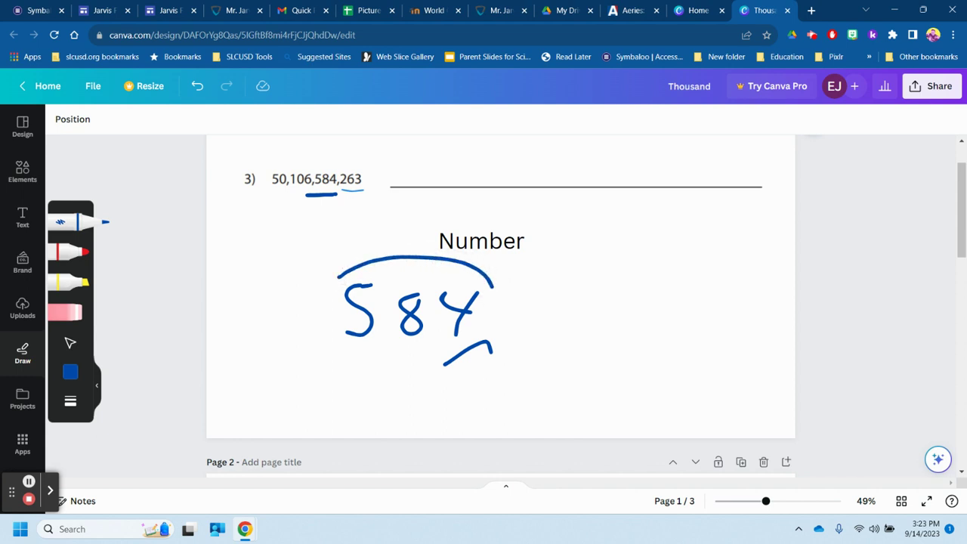
pyautogui.moveTo(507, 306)
pyautogui.mouseDown()
pyautogui.moveTo(518, 297)
pyautogui.moveTo(511, 328)
pyautogui.moveTo(556, 337)
pyautogui.mouseUp()
pyautogui.moveTo(597, 286)
pyautogui.mouseDown()
pyautogui.moveTo(579, 326)
pyautogui.moveTo(642, 289)
pyautogui.moveTo(620, 342)
pyautogui.mouseUp()
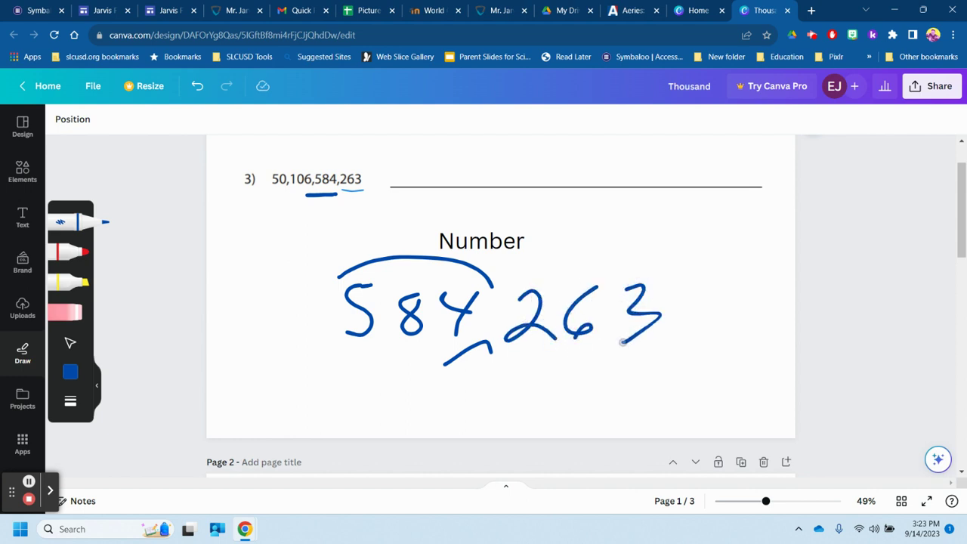
# Erase the stray tick under the 4 and the underline under the printed 584.
pyautogui.click(70, 312)
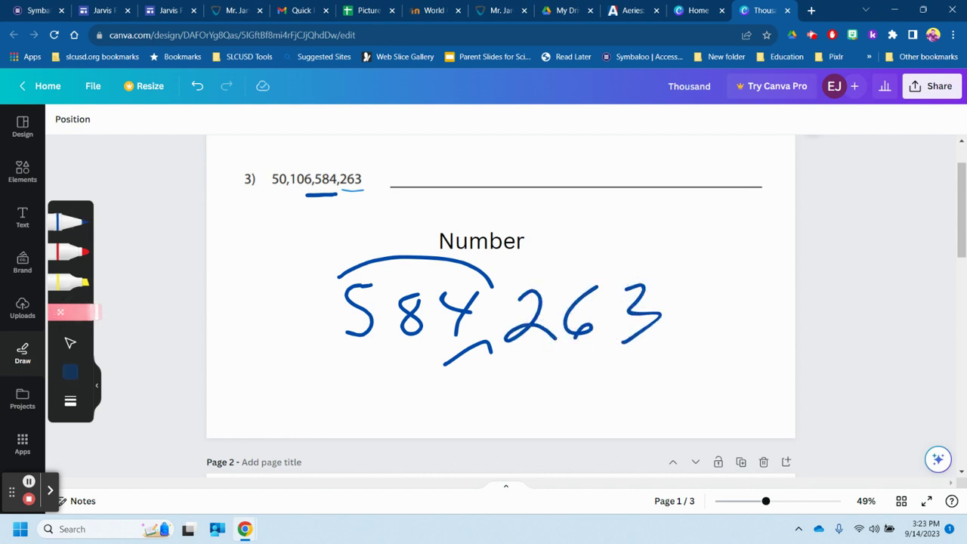
pyautogui.moveTo(447, 362)
pyautogui.mouseDown()
pyautogui.moveTo(489, 342)
pyautogui.moveTo(455, 355)
pyautogui.mouseUp()
pyautogui.click(71, 221)
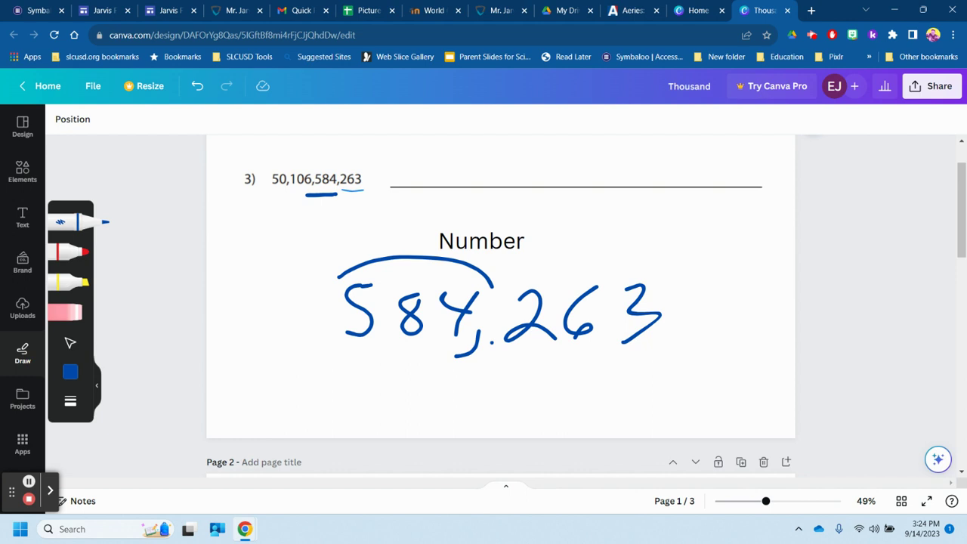
pyautogui.click(67, 312)
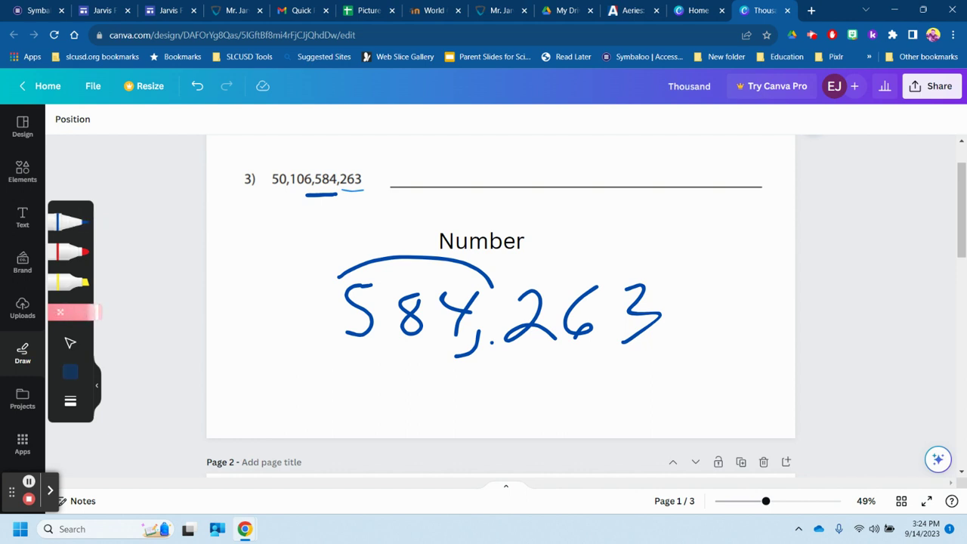
pyautogui.moveTo(289, 189); pyautogui.dragTo(301, 192)
# Handwrite 106 before 584, underline 106 and 584, and add curved arrow strokes below.
pyautogui.click(71, 221)
pyautogui.moveTo(244, 284)
pyautogui.mouseDown()
pyautogui.moveTo(235, 341)
pyautogui.moveTo(276, 293)
pyautogui.moveTo(303, 315)
pyautogui.moveTo(313, 346)
pyautogui.moveTo(373, 400)
pyautogui.mouseUp()
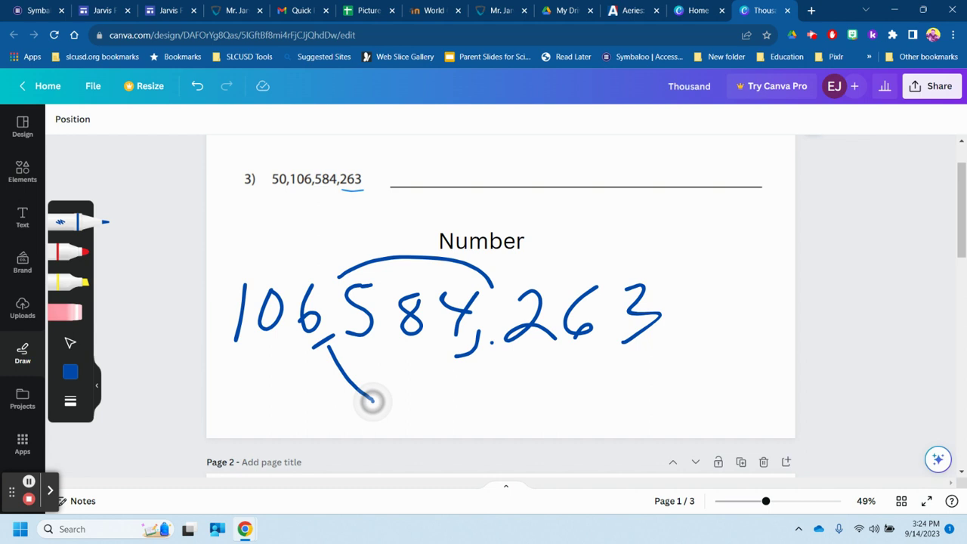
pyautogui.moveTo(239, 349); pyautogui.dragTo(311, 353)
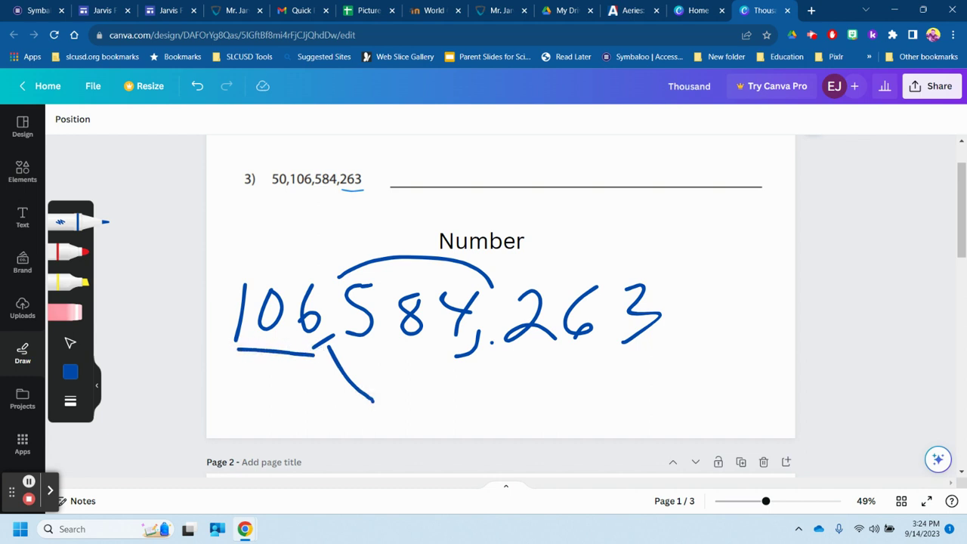
pyautogui.moveTo(352, 389); pyautogui.dragTo(372, 412)
pyautogui.moveTo(350, 342)
pyautogui.mouseDown()
pyautogui.moveTo(436, 347)
pyautogui.moveTo(493, 397)
pyautogui.mouseUp()
pyautogui.moveTo(520, 350); pyautogui.dragTo(643, 348)
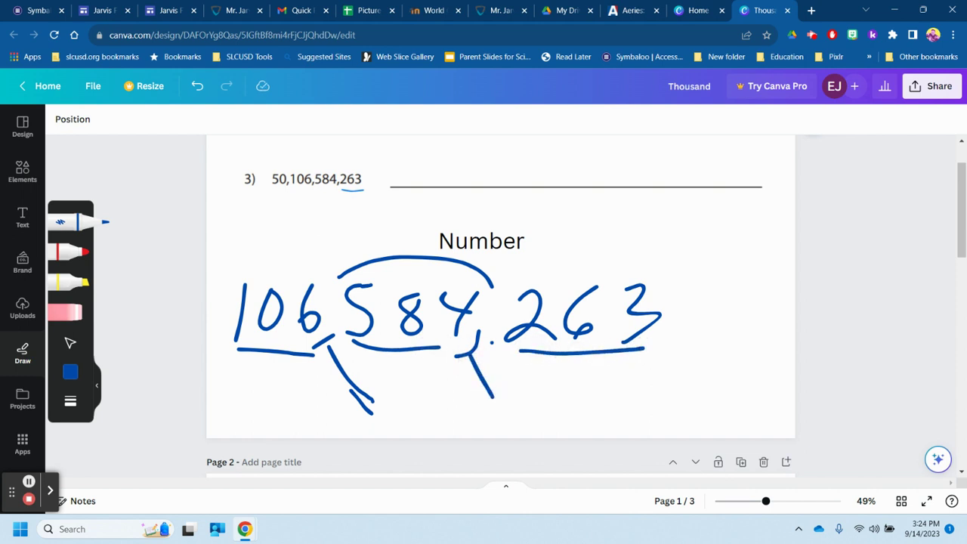
# Erase the handwritten digits and group marks, then draw a blue mark under the printed 50,106.
pyautogui.click(66, 312)
pyautogui.moveTo(268, 310)
pyautogui.mouseDown()
pyautogui.moveTo(606, 307)
pyautogui.moveTo(355, 371)
pyautogui.moveTo(325, 351)
pyautogui.moveTo(246, 333)
pyautogui.moveTo(361, 297)
pyautogui.moveTo(524, 339)
pyautogui.moveTo(470, 364)
pyautogui.mouseUp()
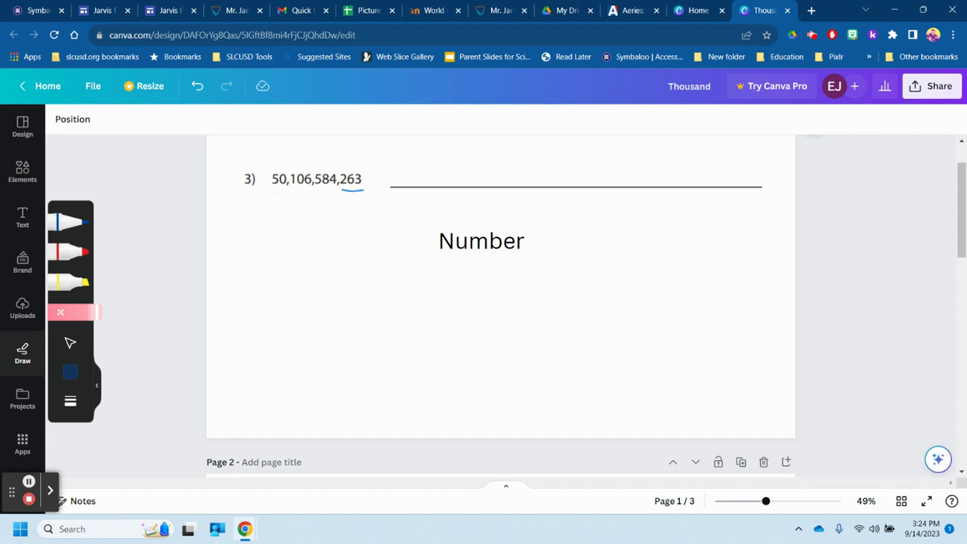
pyautogui.click(76, 222)
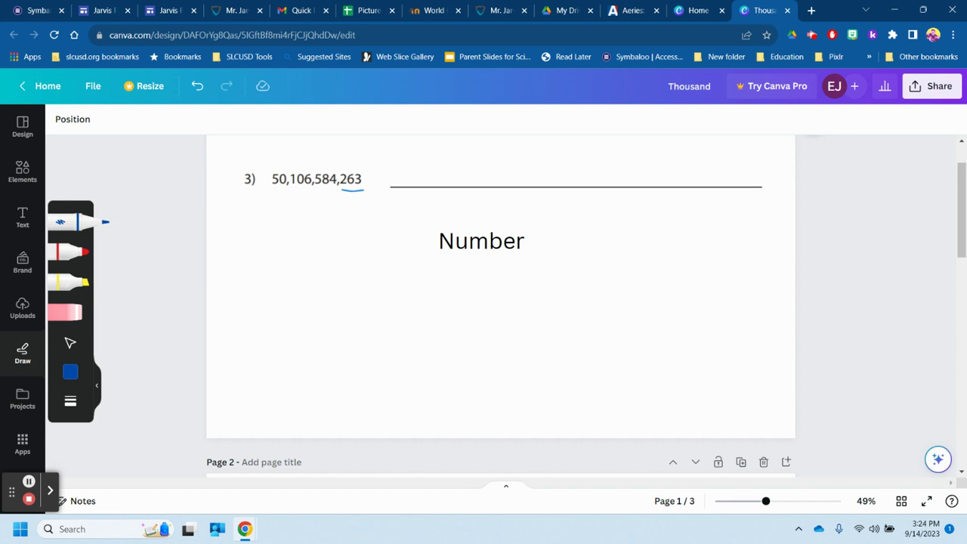
pyautogui.moveTo(287, 188)
pyautogui.mouseDown()
pyautogui.moveTo(294, 213)
pyautogui.moveTo(314, 200)
pyautogui.moveTo(319, 214)
pyautogui.moveTo(349, 218)
pyautogui.mouseUp()
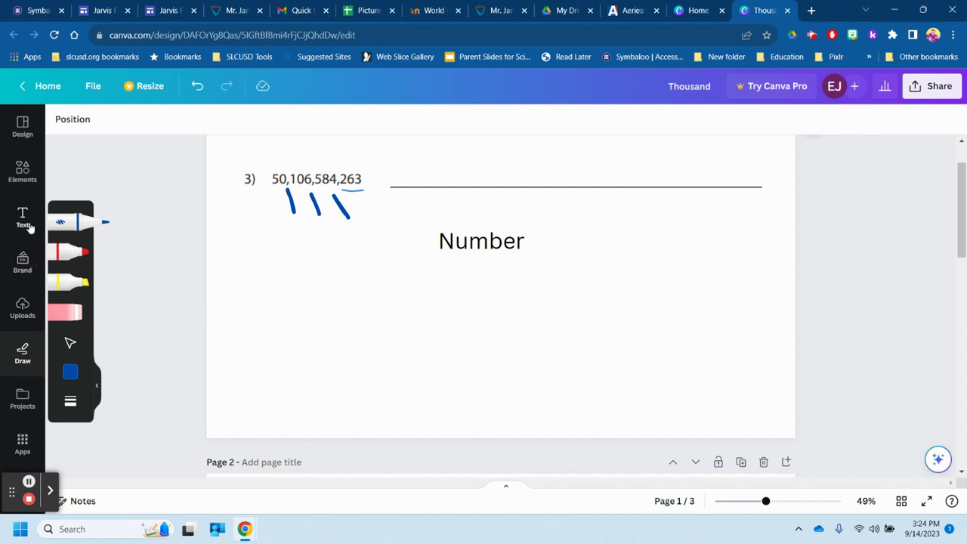
# In the Number text box, type 'Fifty, one hundred six,' and correct the typos.
pyautogui.click(23, 217)
pyautogui.click(585, 249)
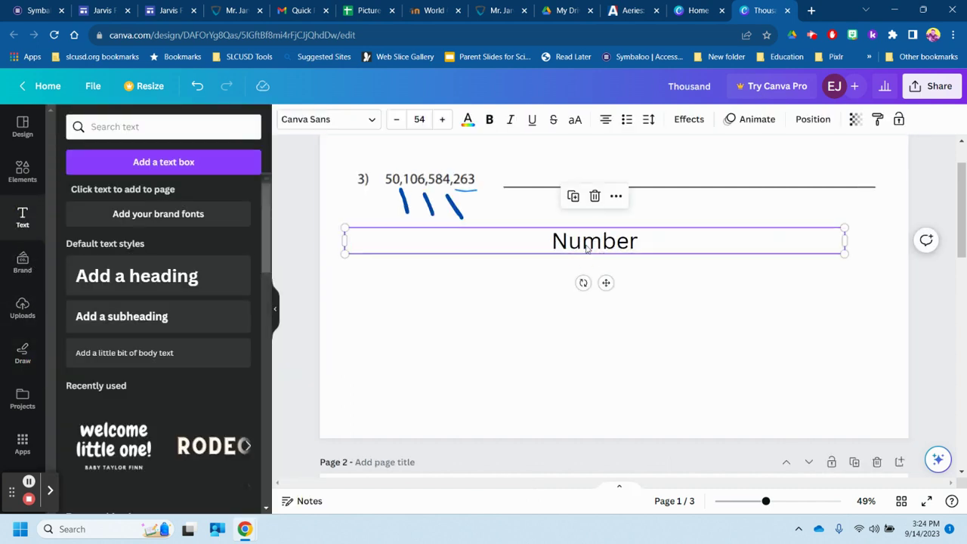
pyautogui.doubleClick(587, 247)
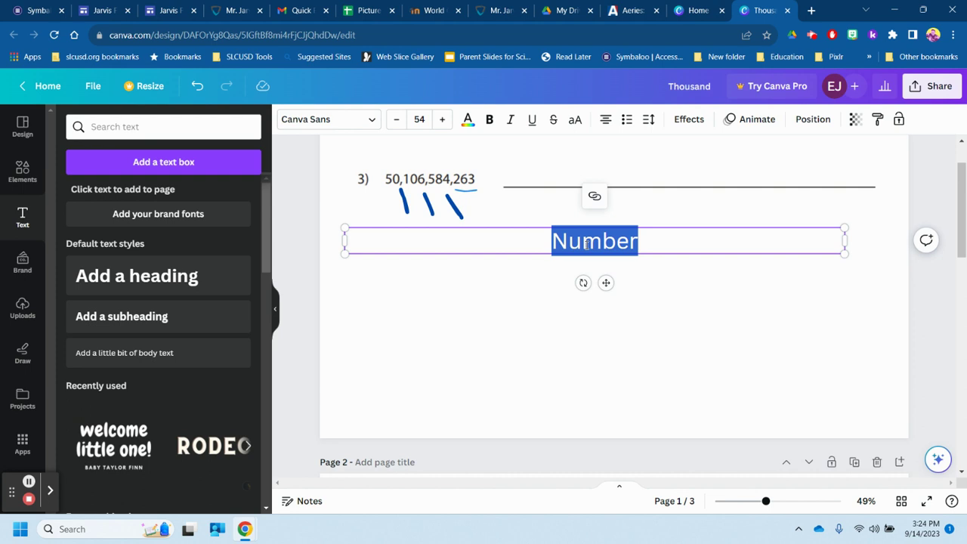
pyautogui.write('Ffi')
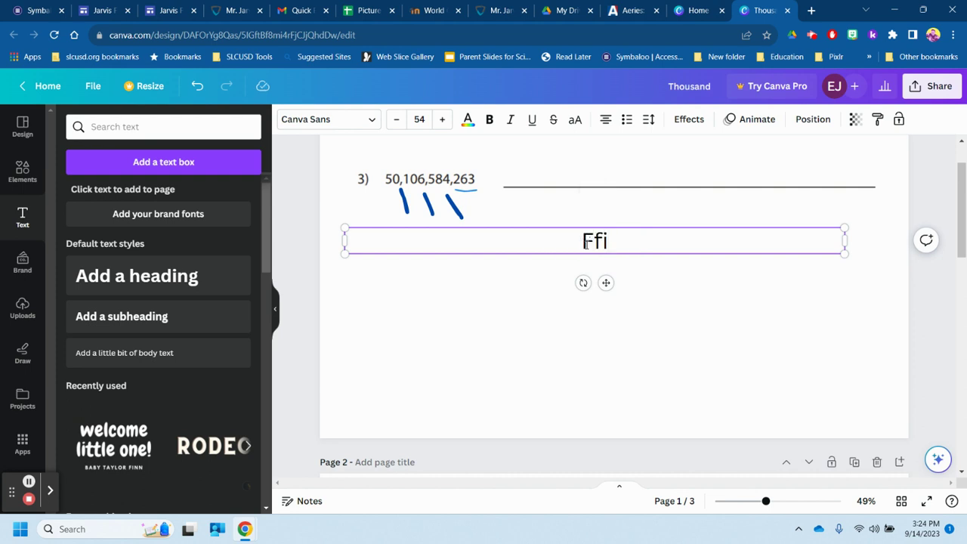
pyautogui.press('BackSpace')
pyautogui.press('BackSpace')
pyautogui.write('ifty,')
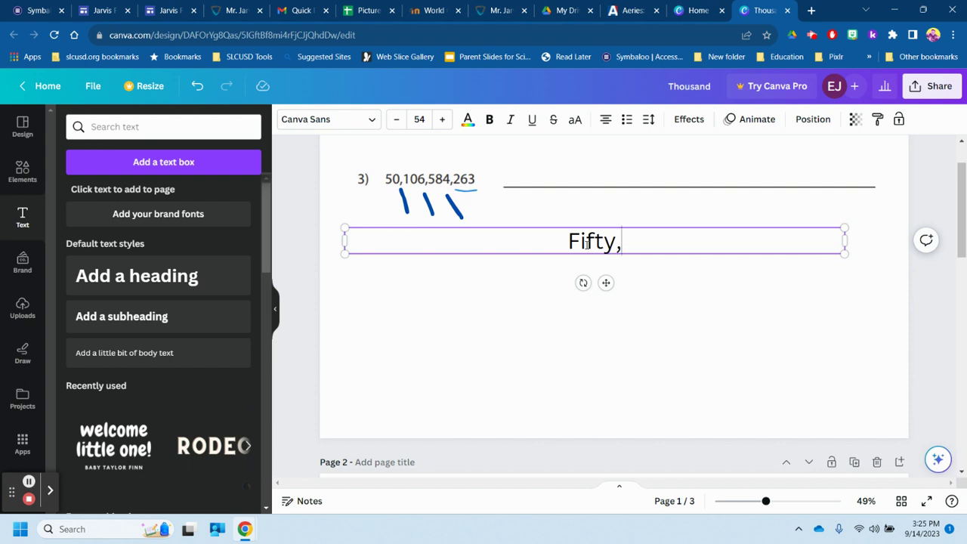
pyautogui.write('One')
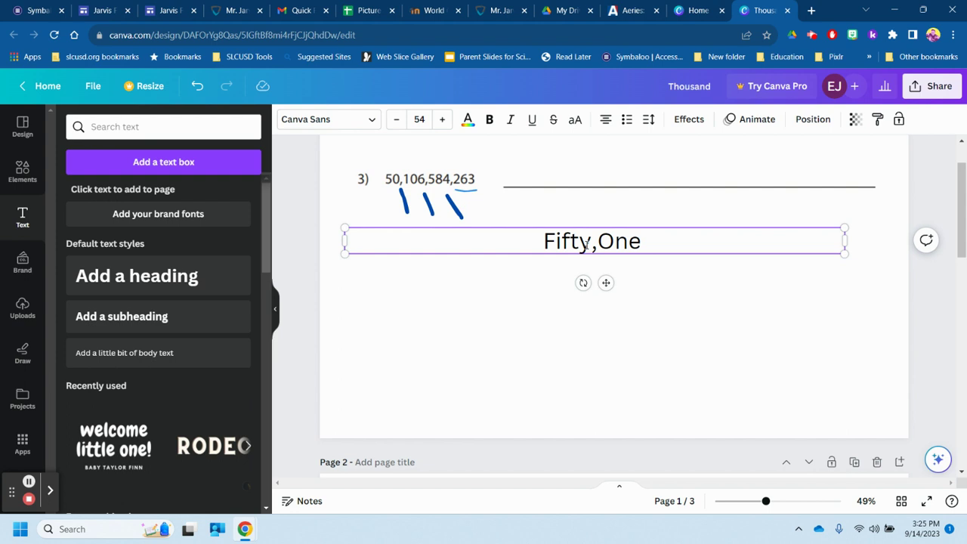
pyautogui.press('BackSpace')
pyautogui.press('BackSpace')
pyautogui.press('BackSpace')
pyautogui.write('oneh')
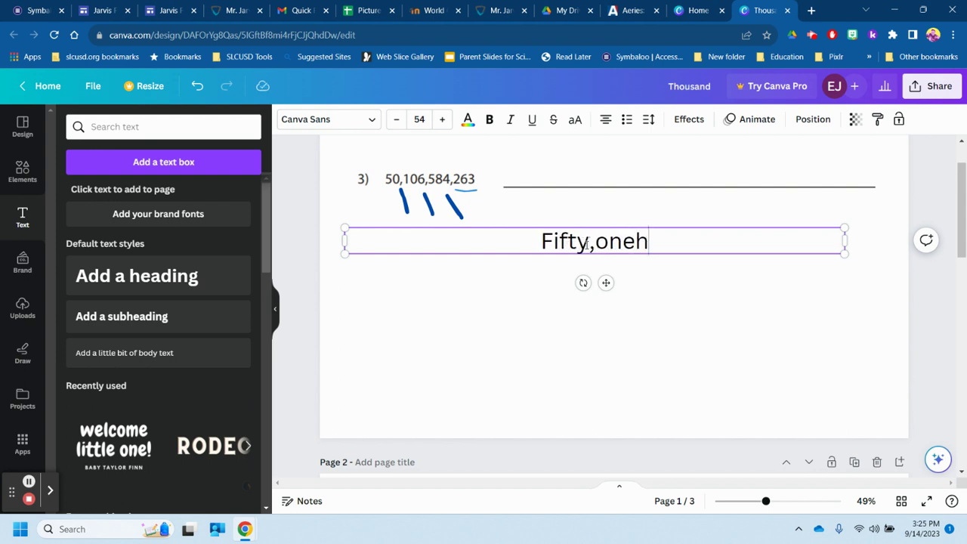
pyautogui.press('BackSpace')
pyautogui.write('hundr')
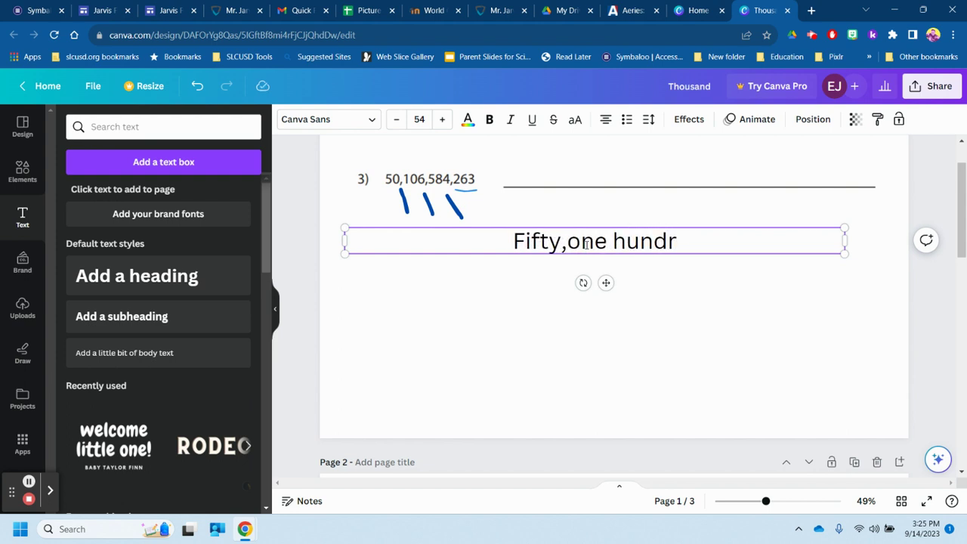
pyautogui.write('ed six')
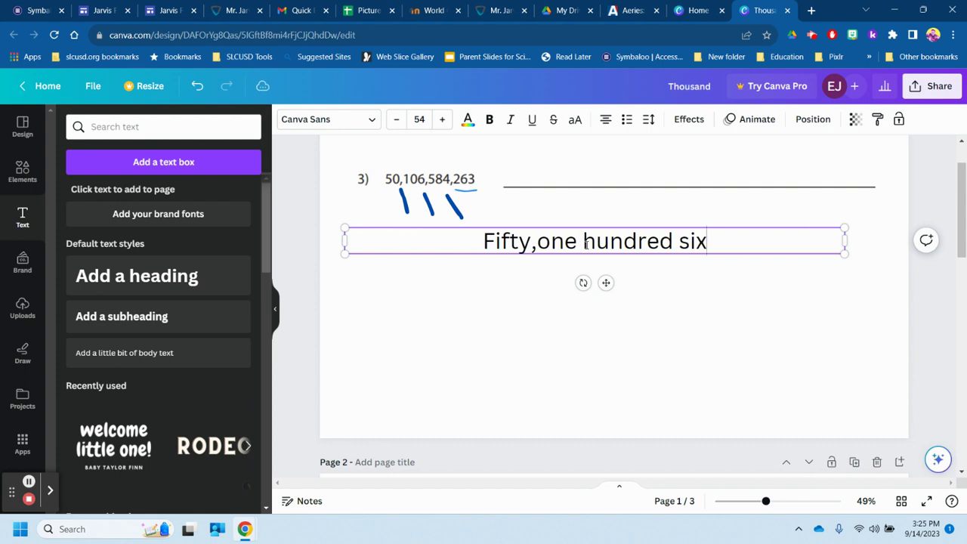
pyautogui.write(',')
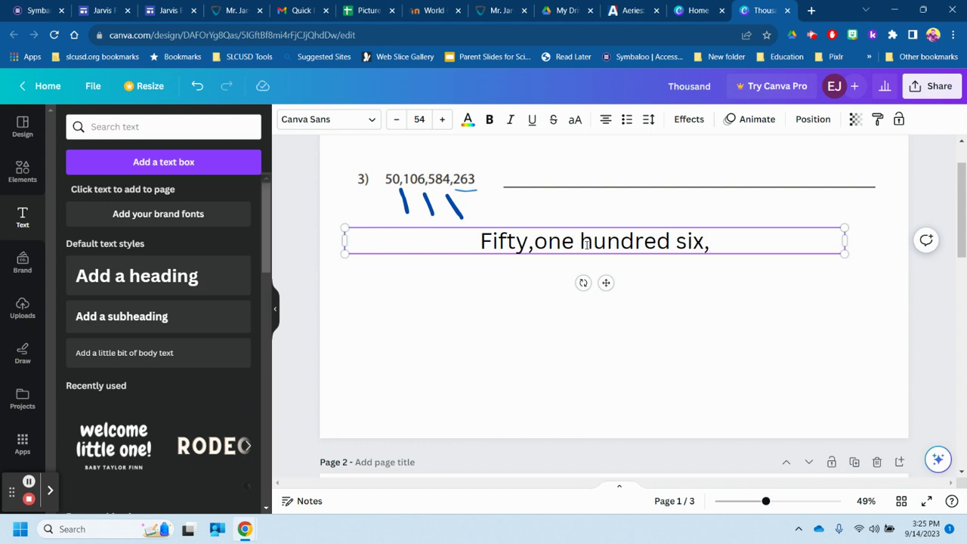
# Insert 'billion' after Fifty and 'million' after one hundred six.
pyautogui.click(528, 241)
pyautogui.write('billi')
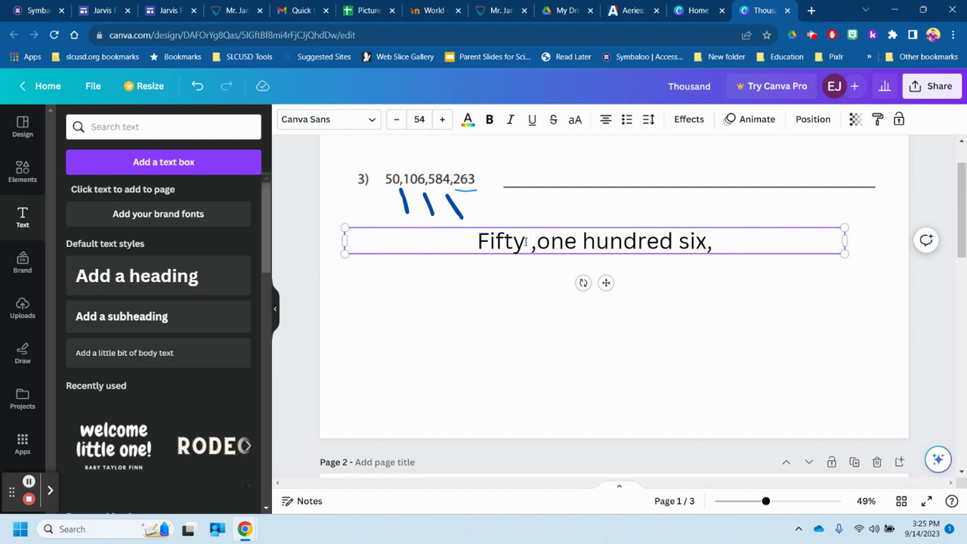
pyautogui.write('on')
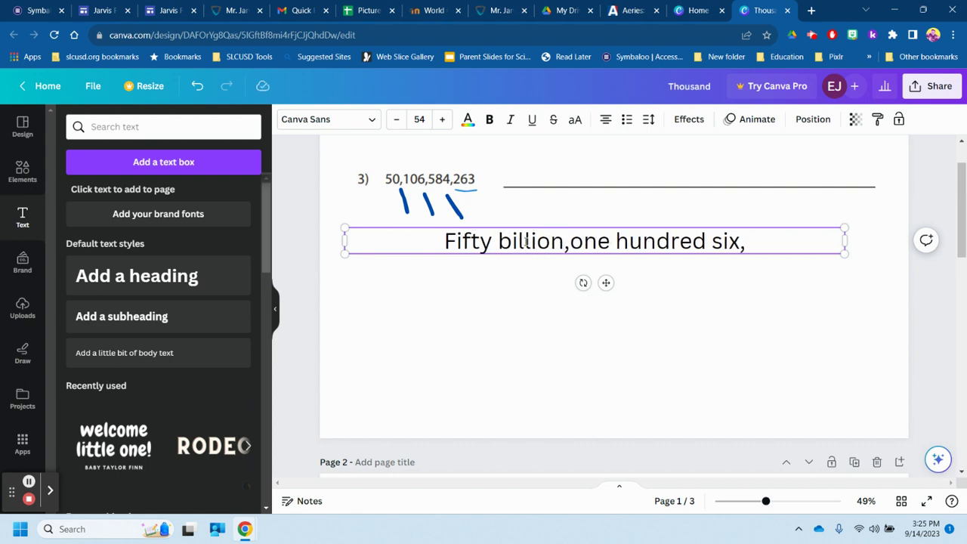
pyautogui.scroll(-1, 740, 182)
pyautogui.scroll(1, 739, 180)
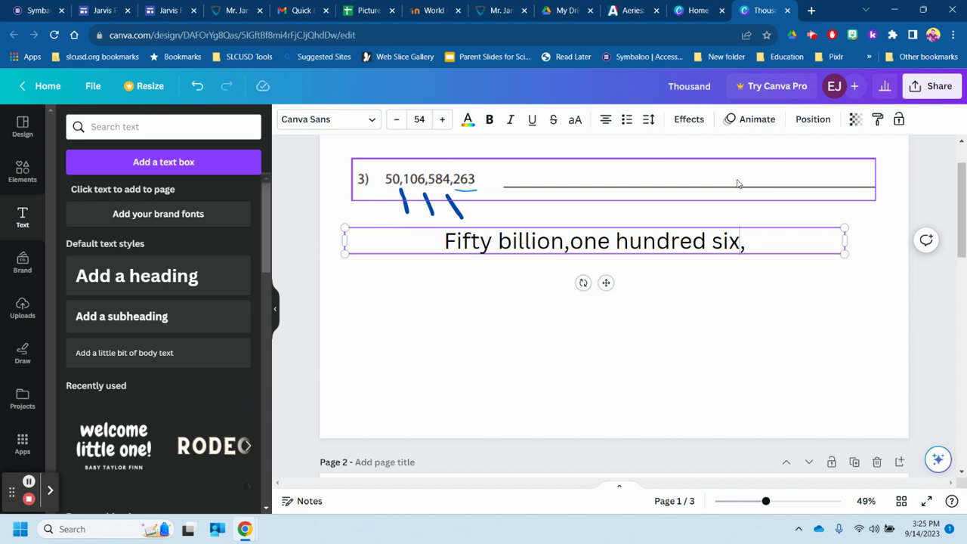
pyautogui.write('million')
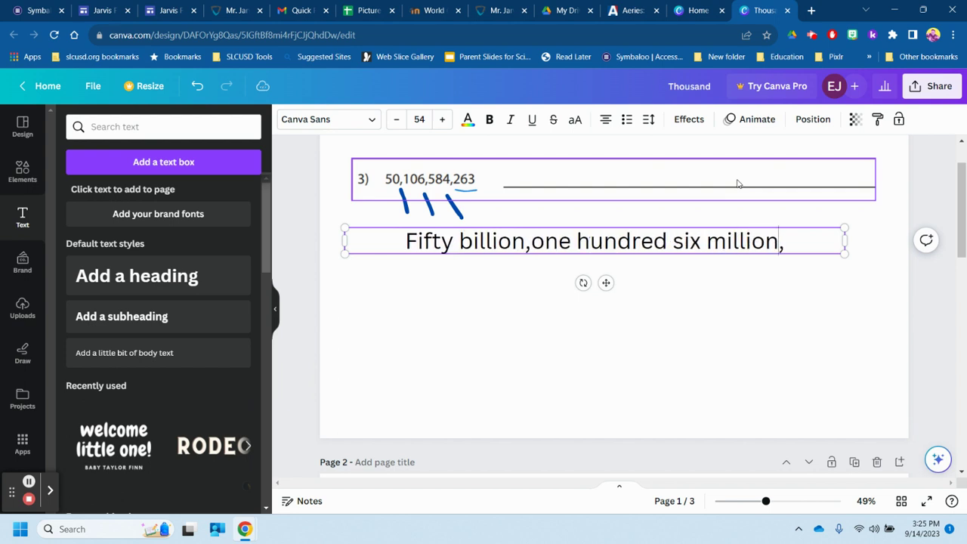
pyautogui.scroll(-1, 739, 183)
pyautogui.scroll(1, 805, 283)
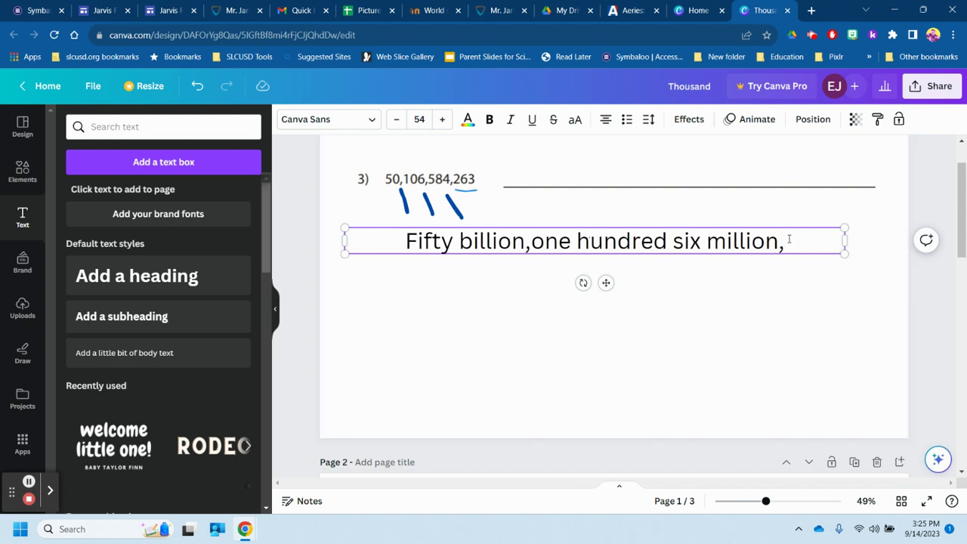
# Finish the text with 'five hundred eighty-four, two hundred sixty-three', fixing typos.
pyautogui.write('f')
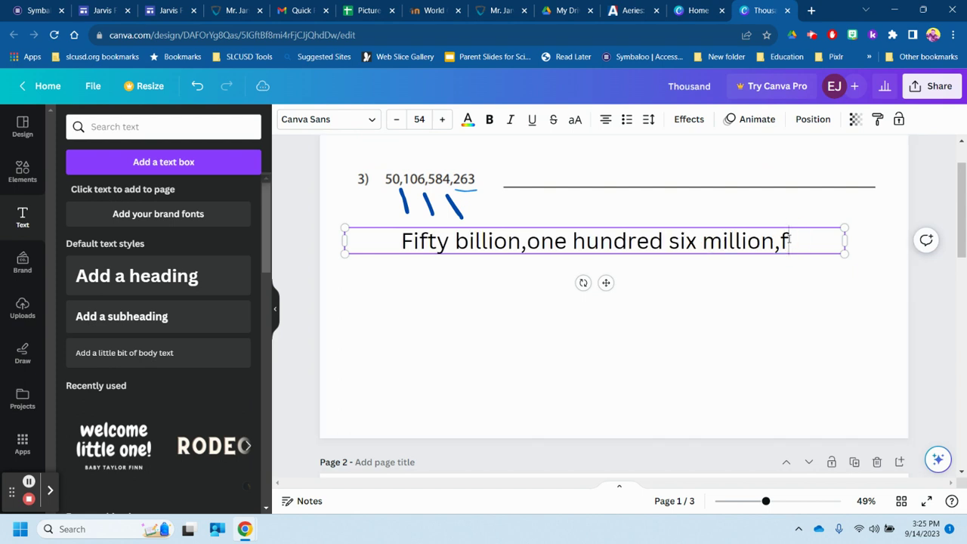
pyautogui.write('ive ')
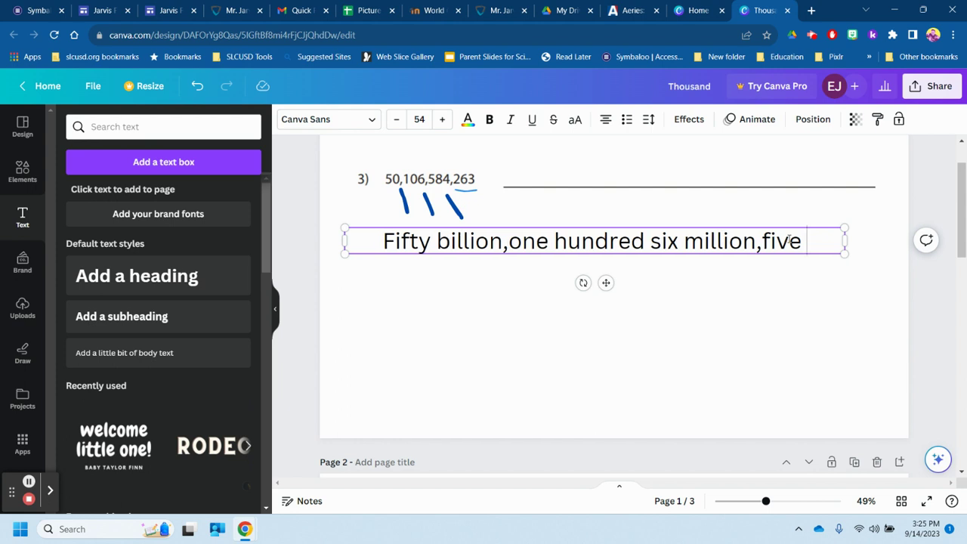
pyautogui.write('hundred ')
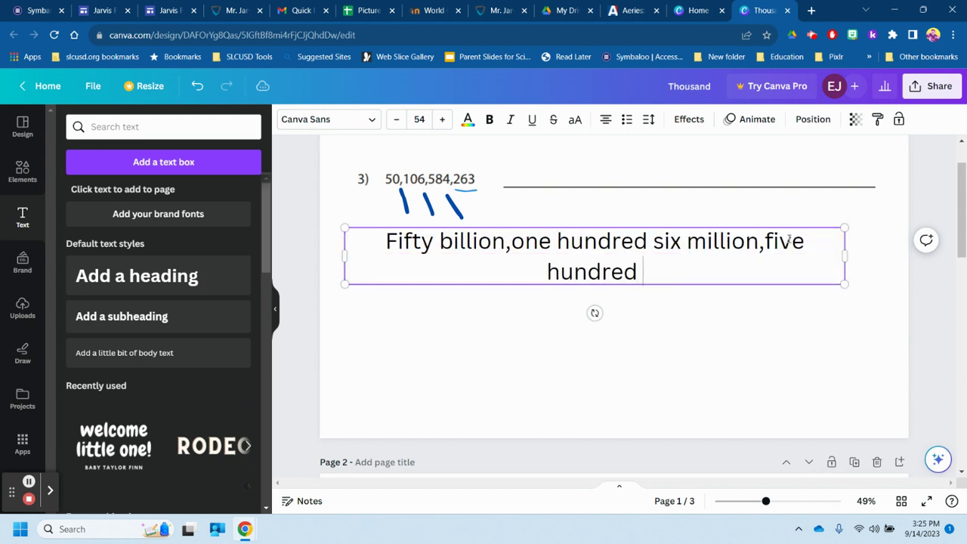
pyautogui.write('eighty')
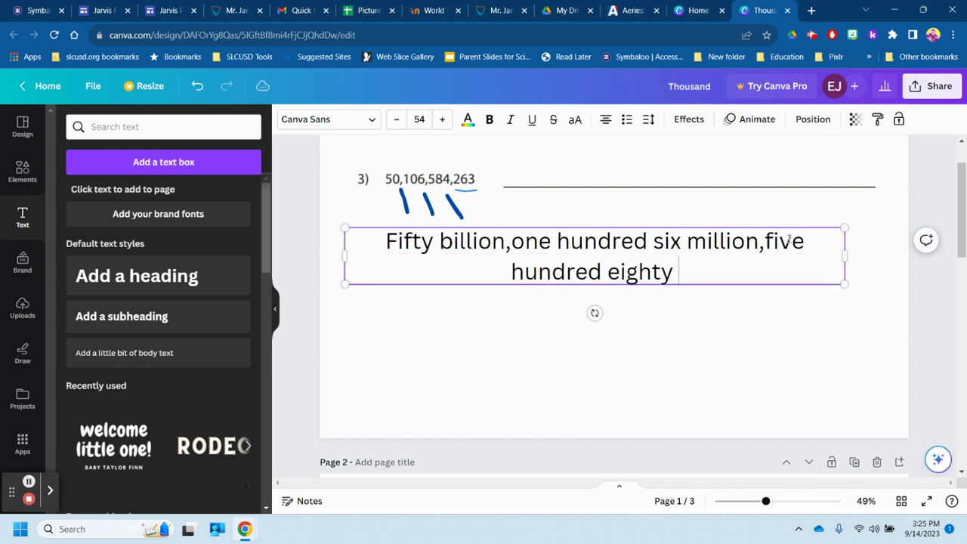
pyautogui.write('-fou')
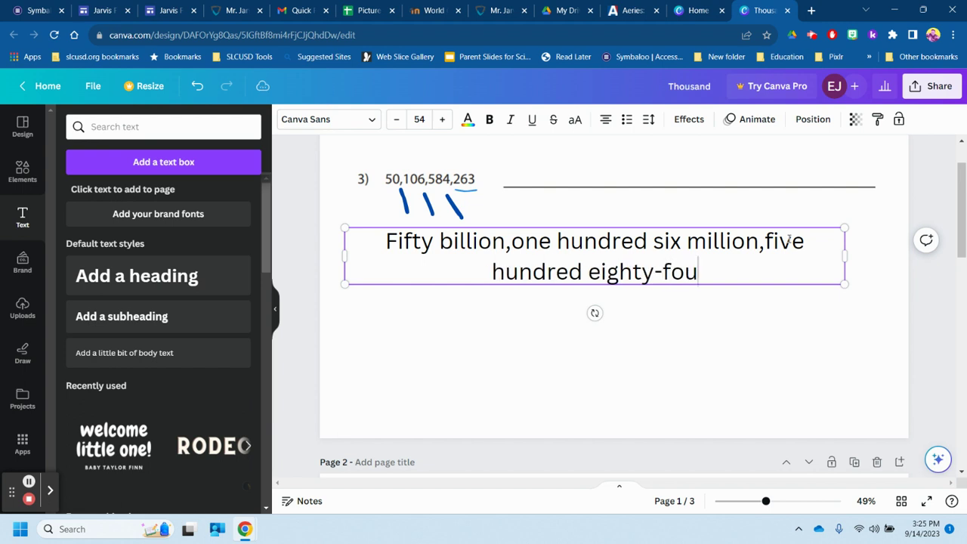
pyautogui.write('r,')
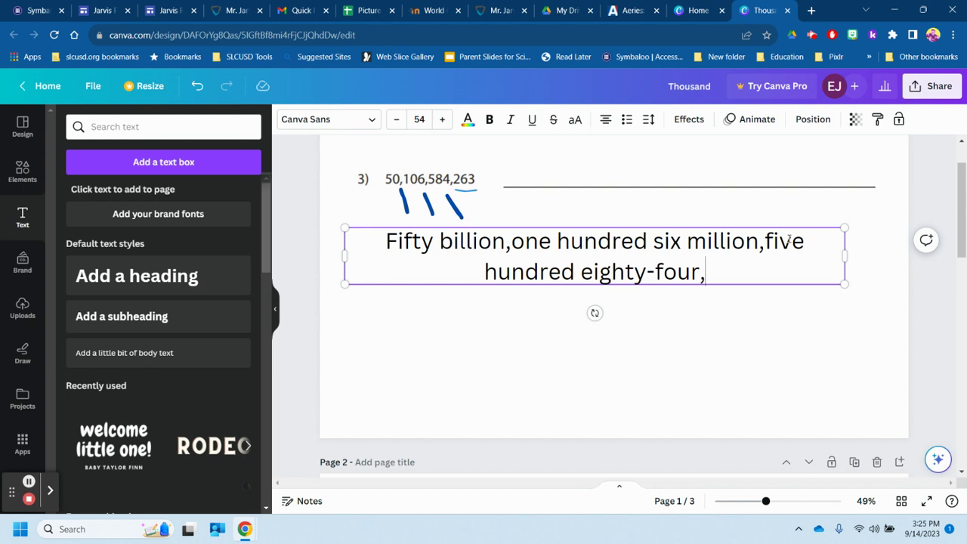
pyautogui.write(' t')
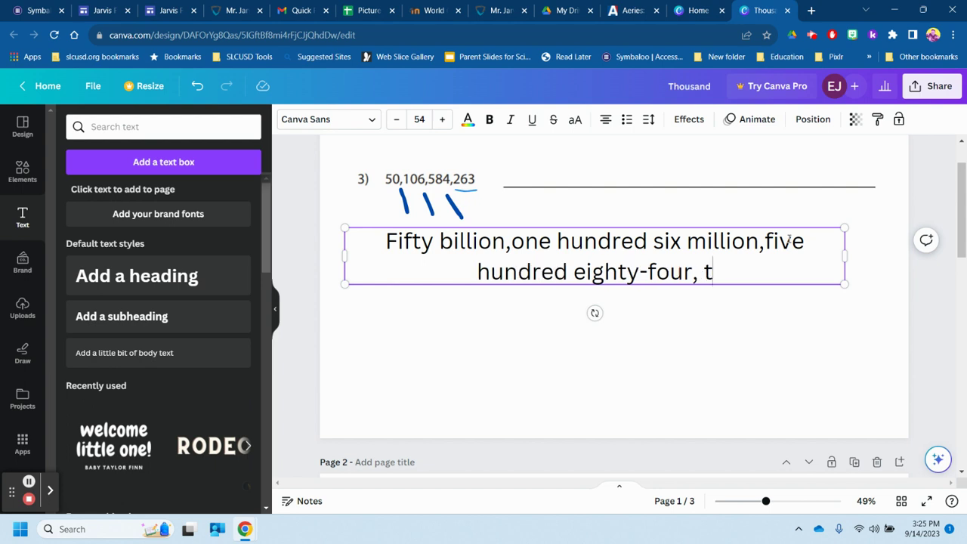
pyautogui.write('wo hud')
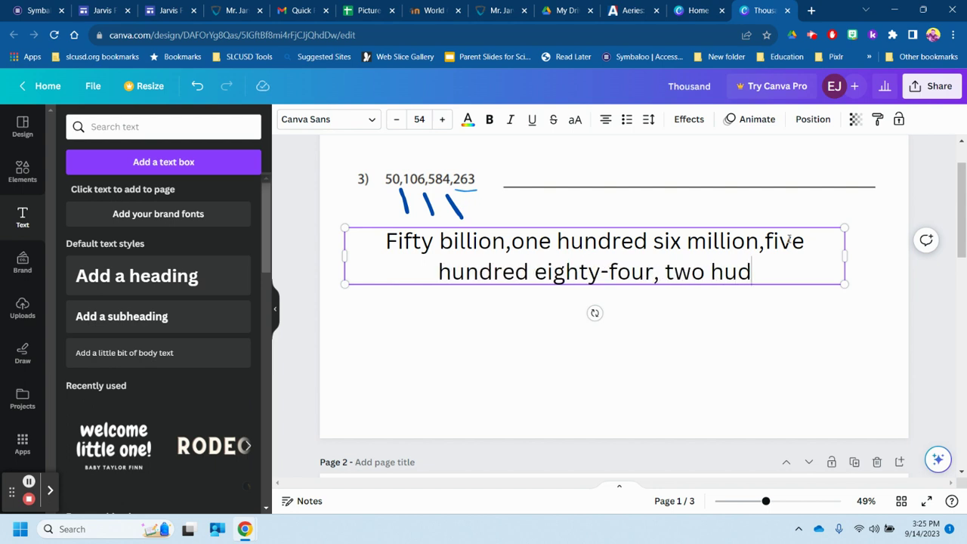
pyautogui.press('BackSpace')
pyautogui.write('ndred s')
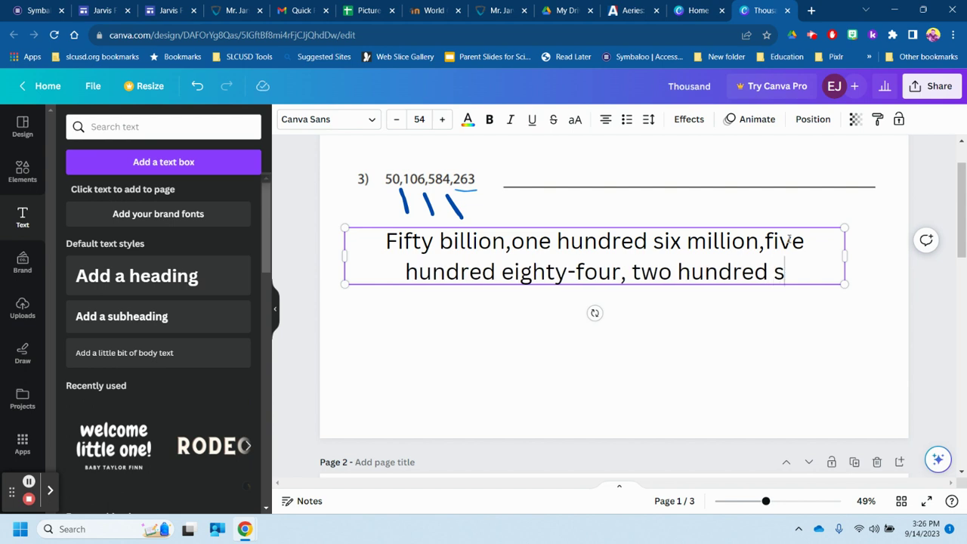
pyautogui.write('ixth')
pyautogui.press('BackSpace')
pyautogui.write('y')
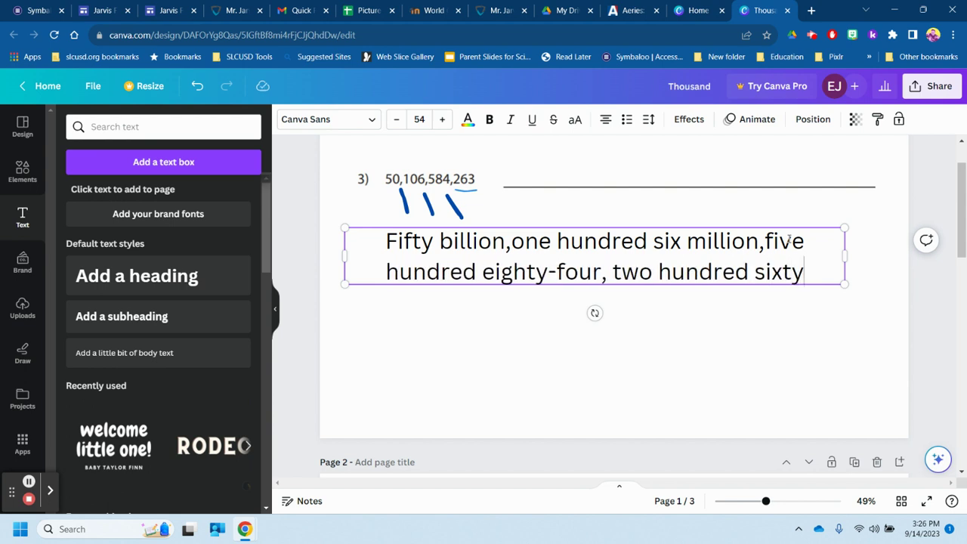
pyautogui.write('=')
pyautogui.press('BackSpace')
pyautogui.write('-')
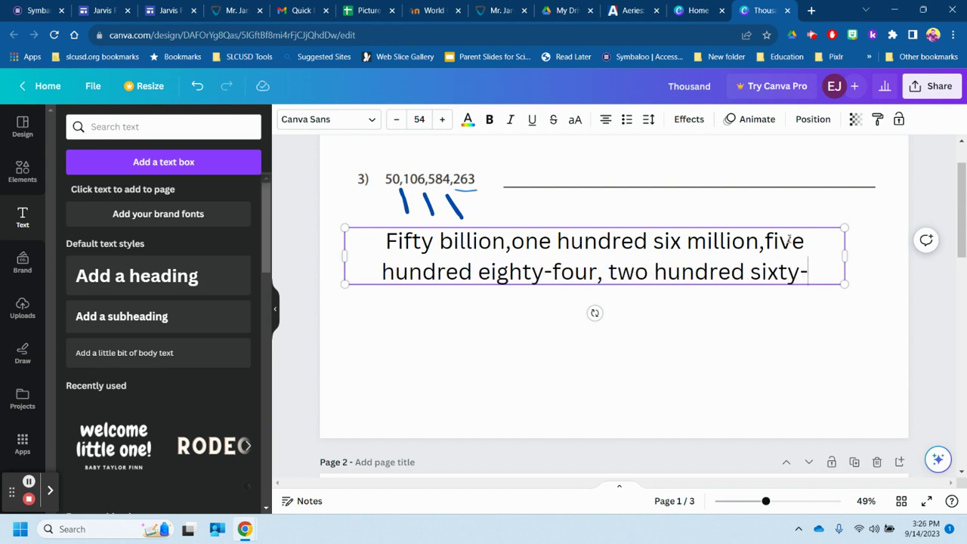
pyautogui.write('three')
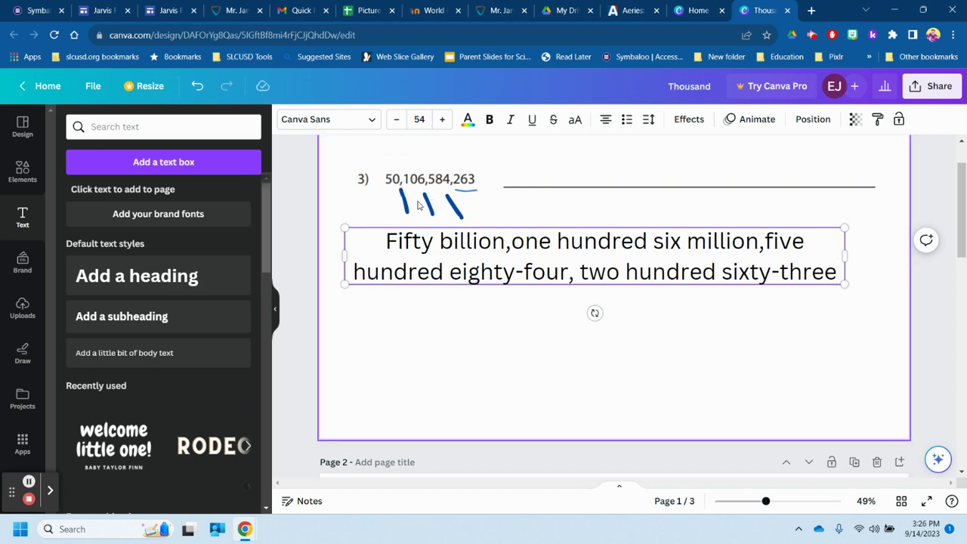
pyautogui.click(50, 490)
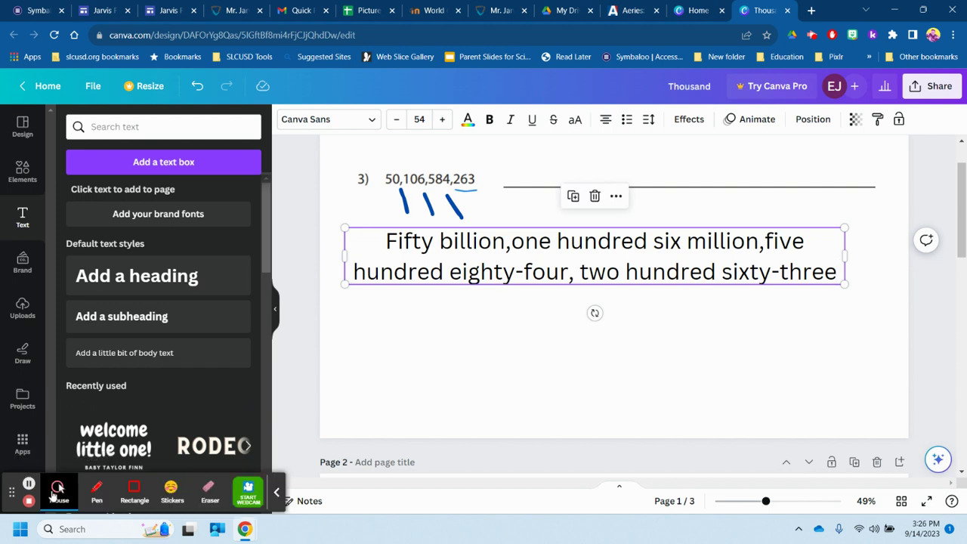
pyautogui.click(59, 498)
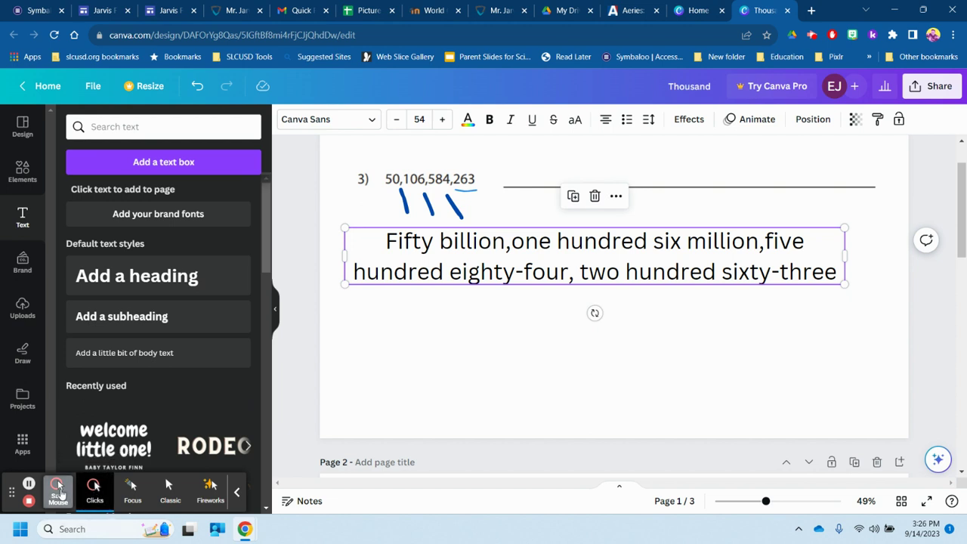
pyautogui.click(60, 493)
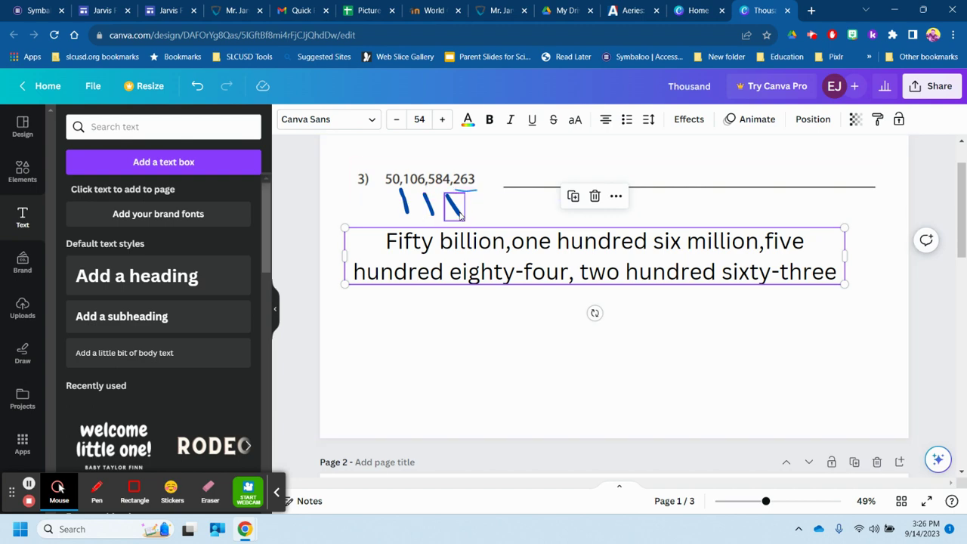
# Scroll down to page 2's word-form problem and bring up the Draw tools.
pyautogui.scroll(-1, 481, 341)
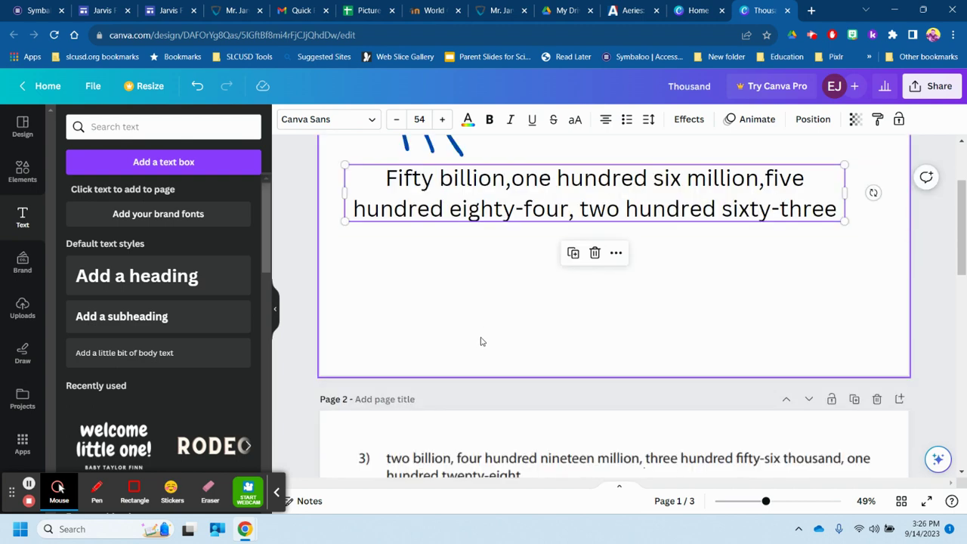
pyautogui.scroll(1, 480, 342)
pyautogui.scroll(-4, 480, 342)
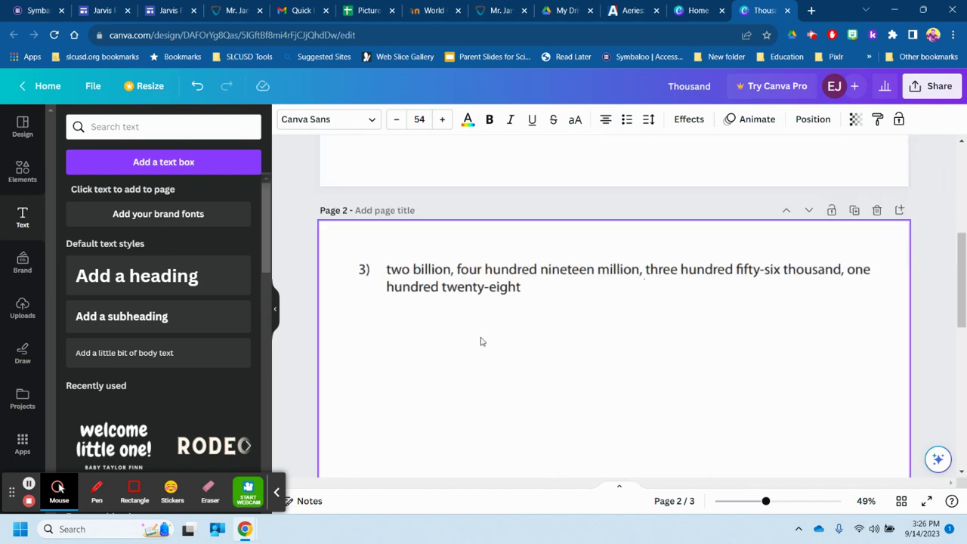
pyautogui.scroll(-1, 481, 342)
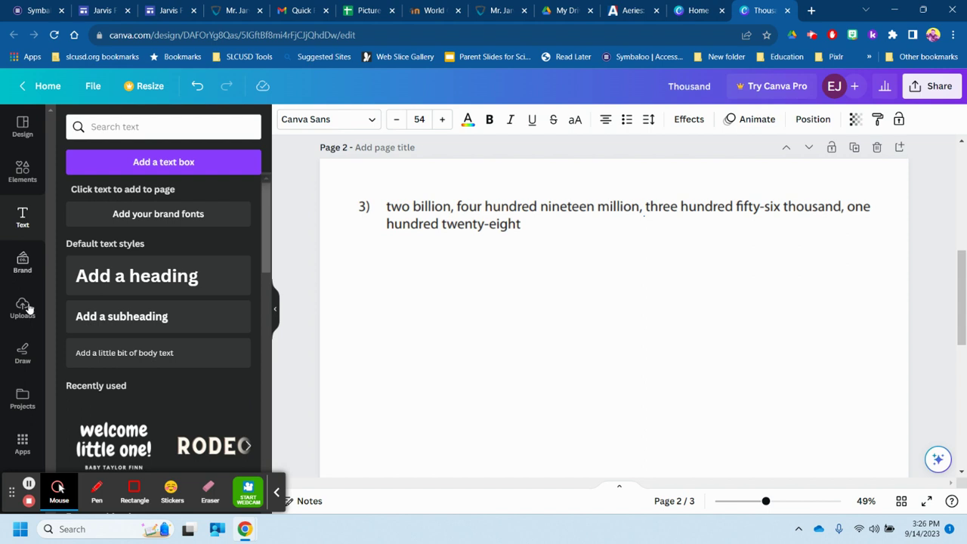
pyautogui.click(22, 351)
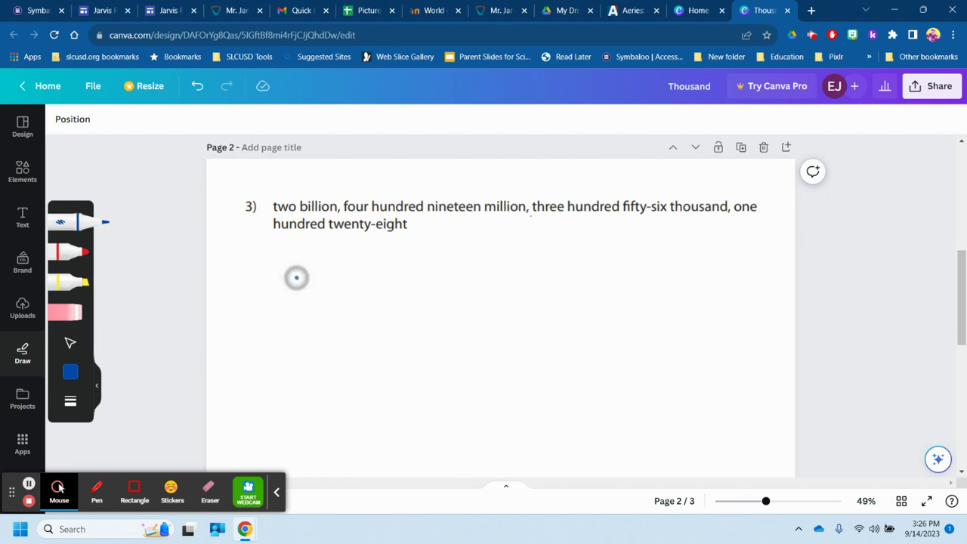
# Handwrite 2,419,356,128 in blue below the problem, with a mark under the comma after 2.
pyautogui.moveTo(296, 276); pyautogui.dragTo(349, 336)
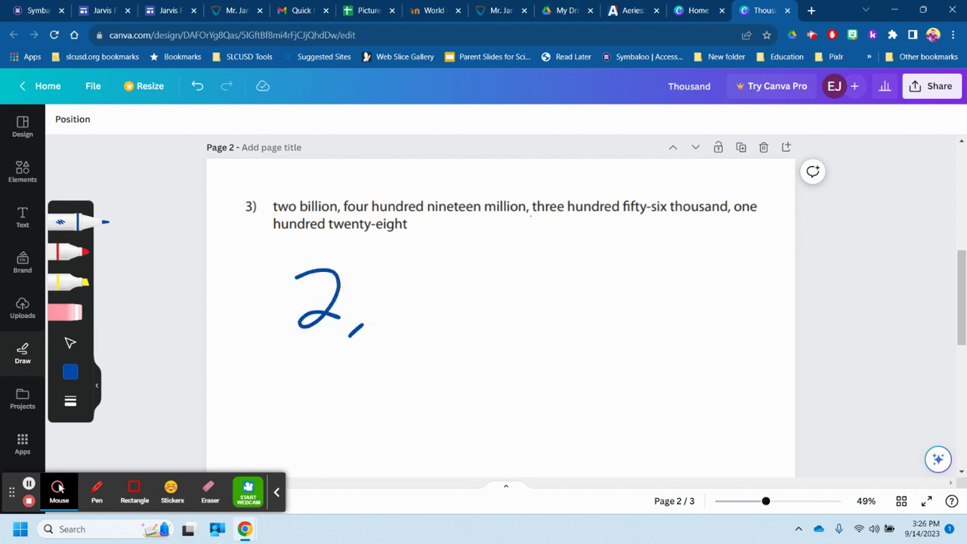
pyautogui.moveTo(374, 274)
pyautogui.mouseDown()
pyautogui.moveTo(393, 293)
pyautogui.moveTo(389, 319)
pyautogui.mouseUp()
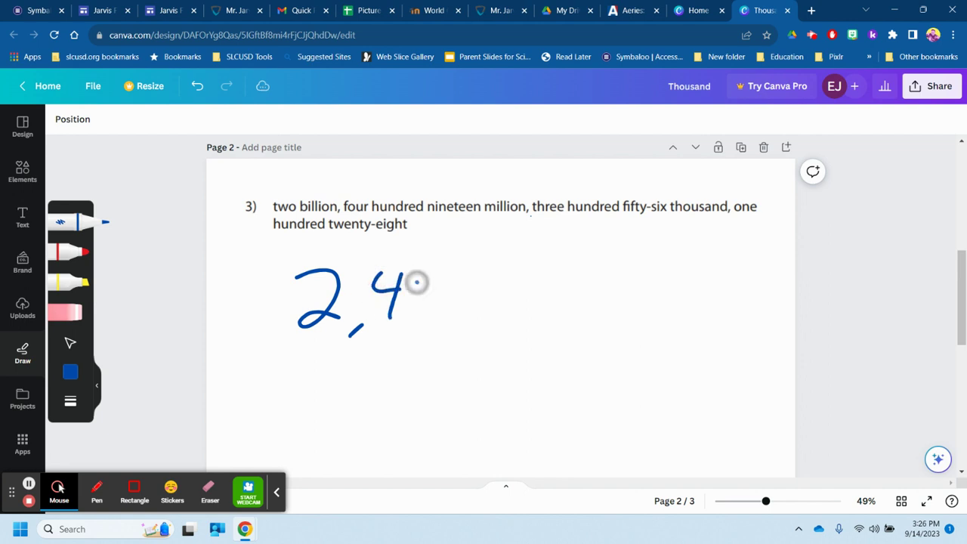
pyautogui.moveTo(417, 280); pyautogui.dragTo(412, 318)
pyautogui.moveTo(457, 281)
pyautogui.mouseDown()
pyautogui.moveTo(434, 294)
pyautogui.moveTo(453, 333)
pyautogui.mouseUp()
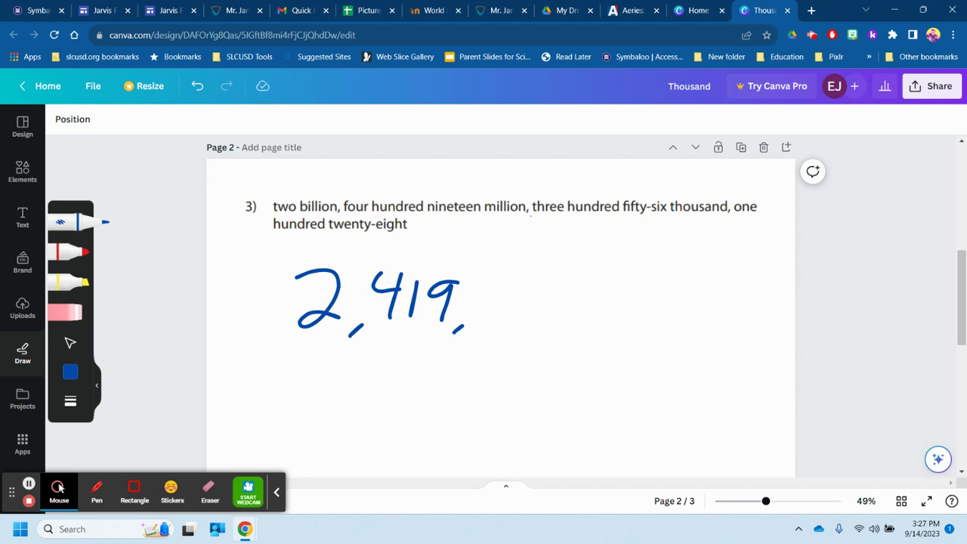
pyautogui.moveTo(491, 281)
pyautogui.mouseDown()
pyautogui.moveTo(512, 296)
pyautogui.moveTo(492, 325)
pyautogui.mouseUp()
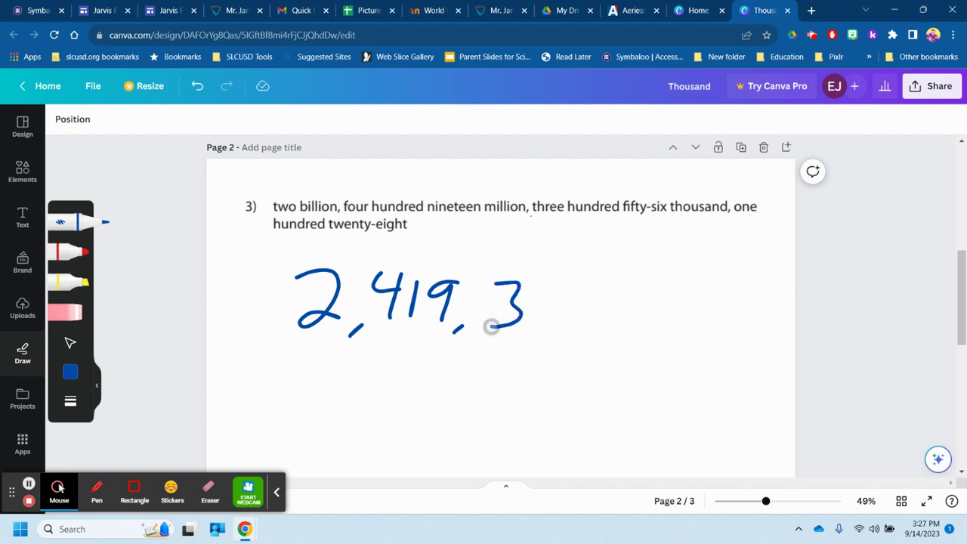
pyautogui.moveTo(550, 278); pyautogui.dragTo(531, 318)
pyautogui.moveTo(602, 272); pyautogui.dragTo(594, 337)
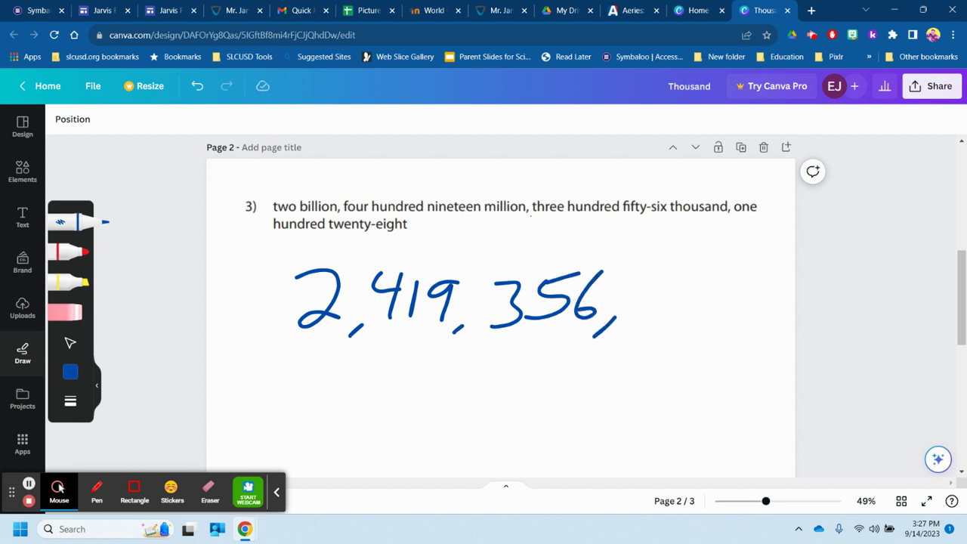
pyautogui.moveTo(641, 289)
pyautogui.mouseDown()
pyautogui.moveTo(632, 332)
pyautogui.moveTo(698, 332)
pyautogui.mouseUp()
pyautogui.moveTo(725, 290)
pyautogui.mouseDown()
pyautogui.moveTo(723, 313)
pyautogui.moveTo(724, 292)
pyautogui.mouseUp()
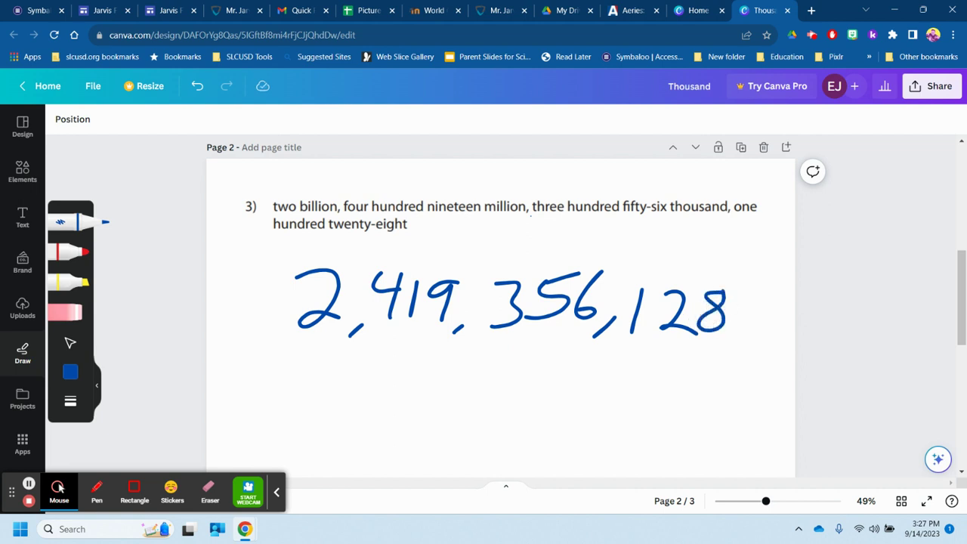
pyautogui.moveTo(358, 345); pyautogui.dragTo(393, 404)
# Draw a curve under the 2, a dash by the 4, and marks under the commas after 419 and 356.
pyautogui.moveTo(345, 344)
pyautogui.mouseDown()
pyautogui.moveTo(276, 350)
pyautogui.moveTo(244, 330)
pyautogui.mouseUp()
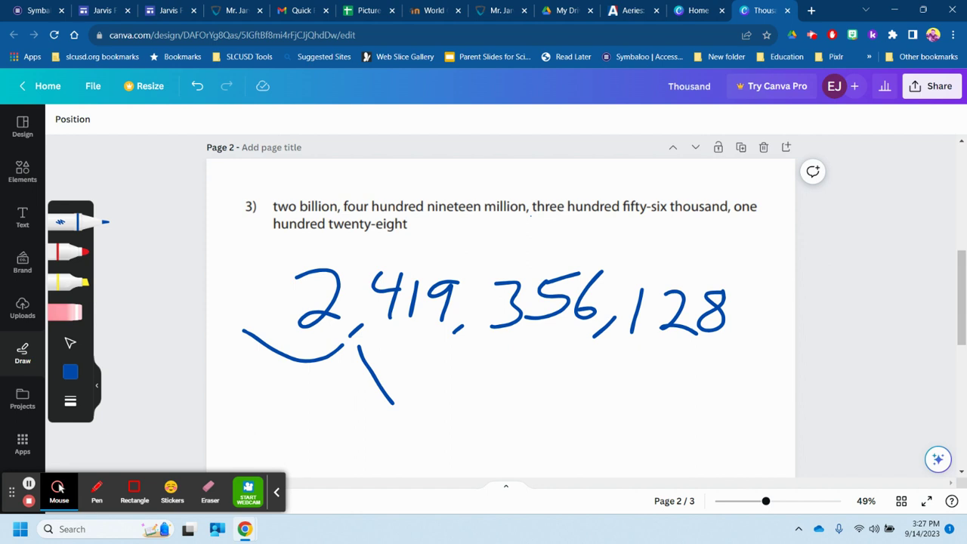
pyautogui.moveTo(387, 327)
pyautogui.mouseDown()
pyautogui.moveTo(376, 326)
pyautogui.moveTo(443, 335)
pyautogui.mouseUp()
pyautogui.moveTo(447, 341); pyautogui.dragTo(477, 387)
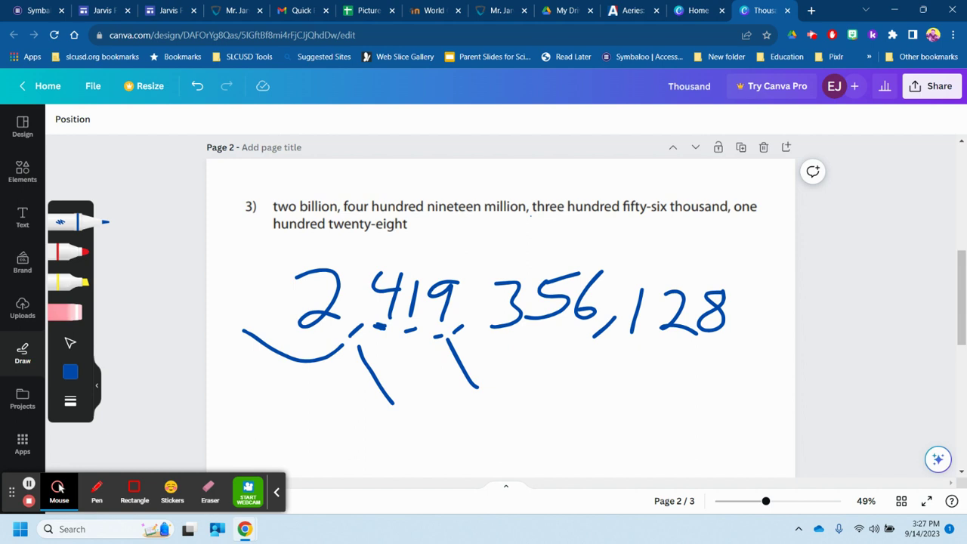
pyautogui.moveTo(587, 340); pyautogui.dragTo(598, 370)
pyautogui.press('e')
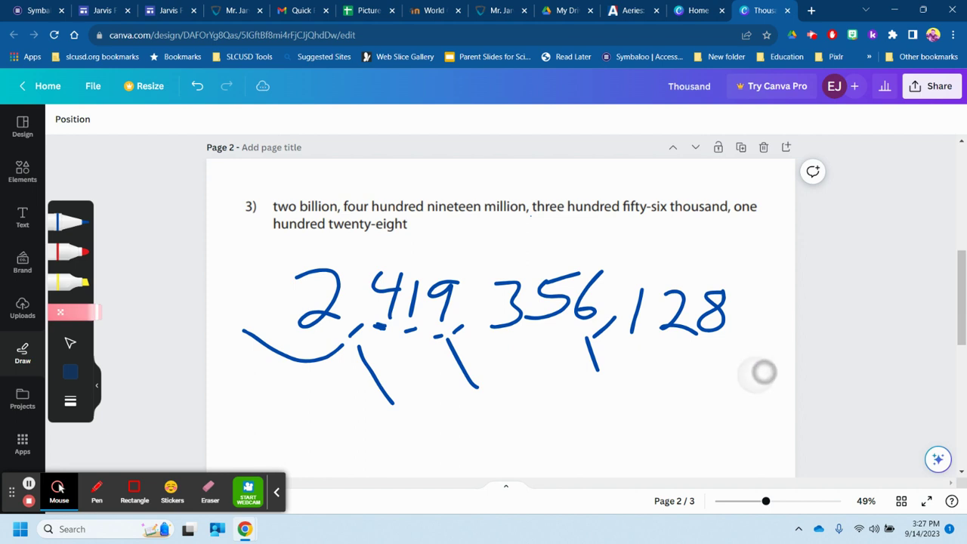